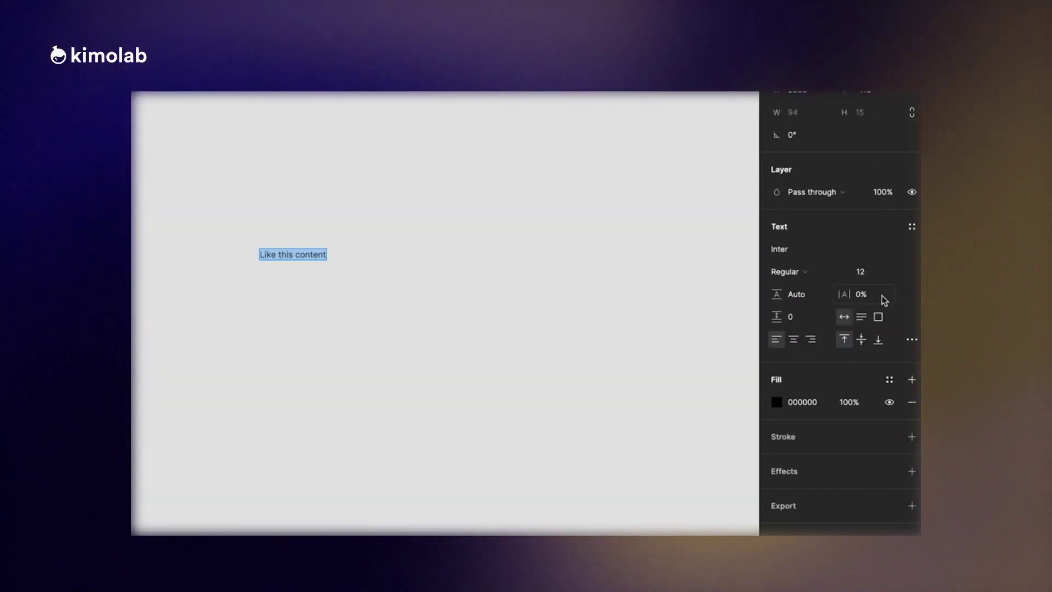
- Set 'Like this content' in Inter Bold at size 20 and bring up the plugins list
click(912, 339)
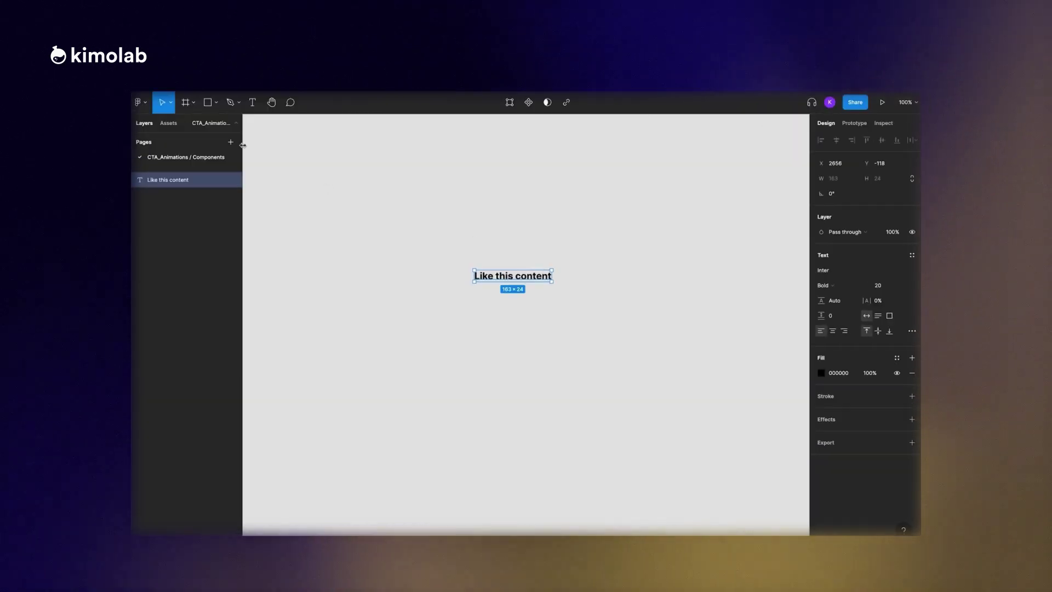
click(138, 102)
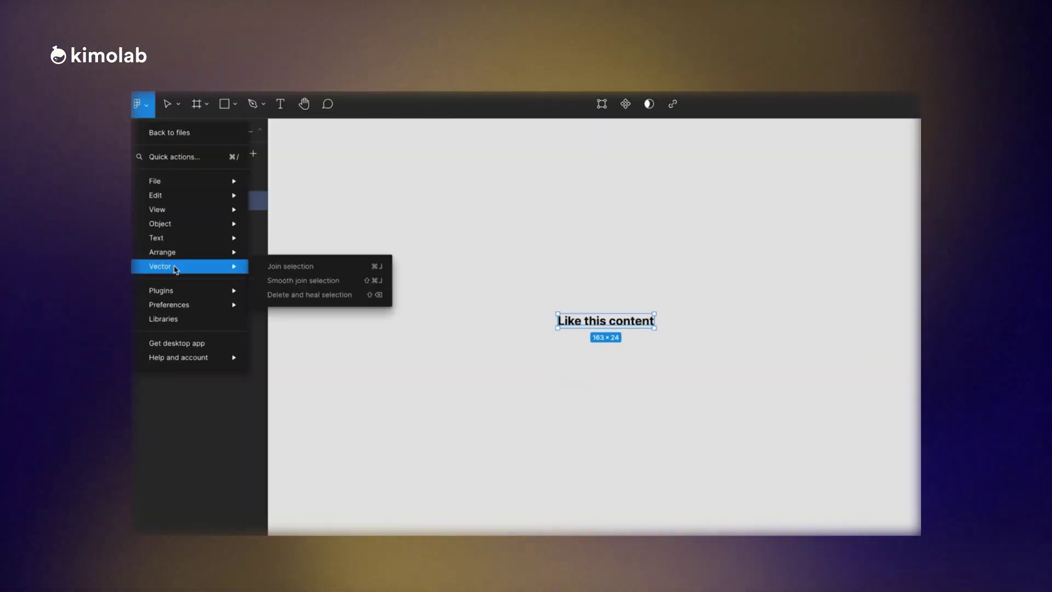
- Arch the 'Like this content' text with the arc plugin at 36% bend strength
mouse_move(172, 251)
click(287, 292)
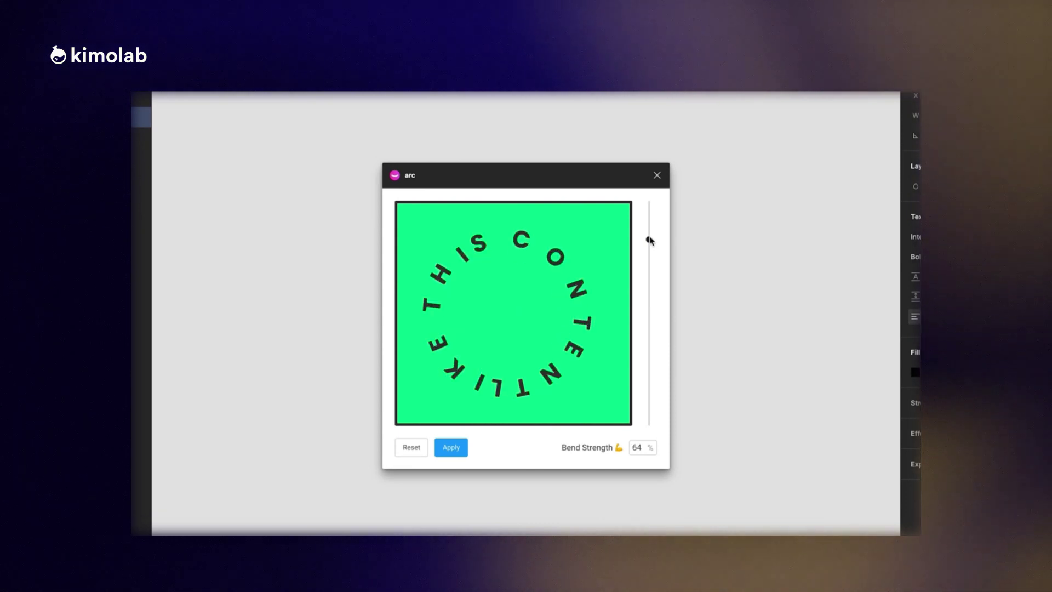
drag(649, 249, 649, 270)
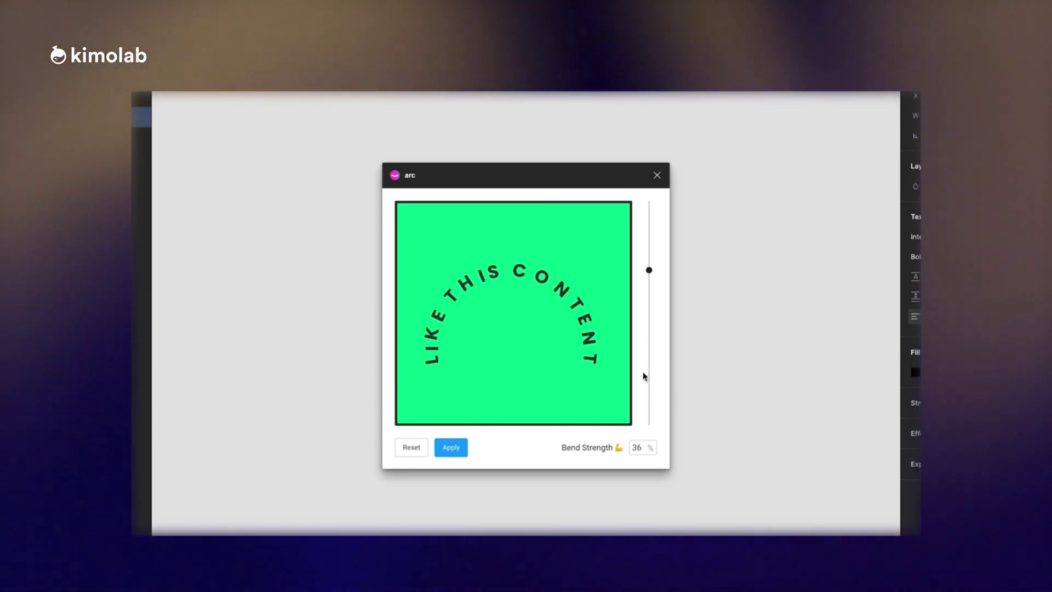
click(450, 447)
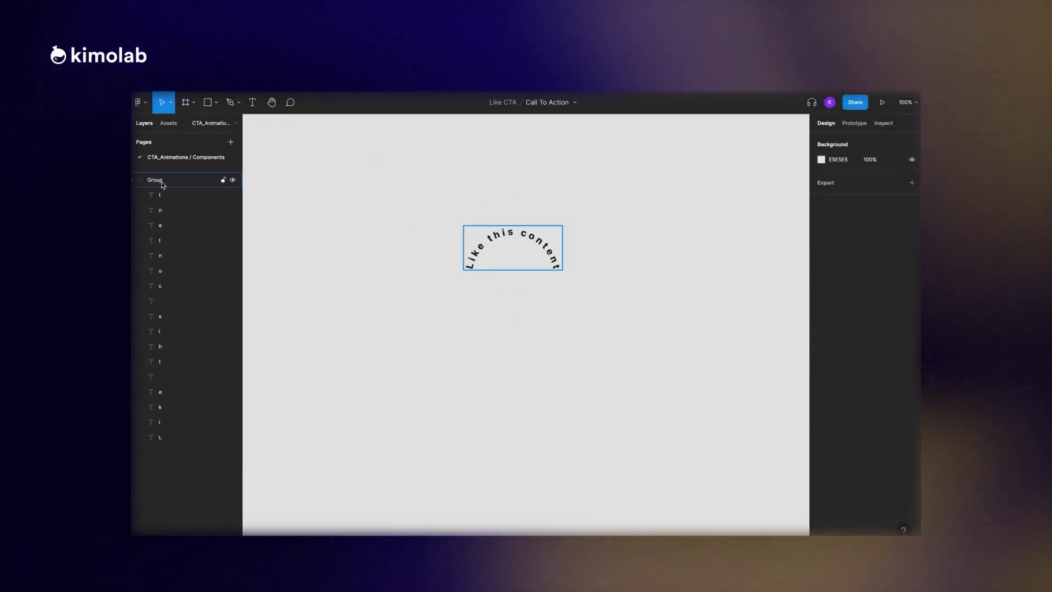
- Rename the curved text's Group layer to Text
right_click(162, 183)
click(203, 332)
text(Text)
key(Return)
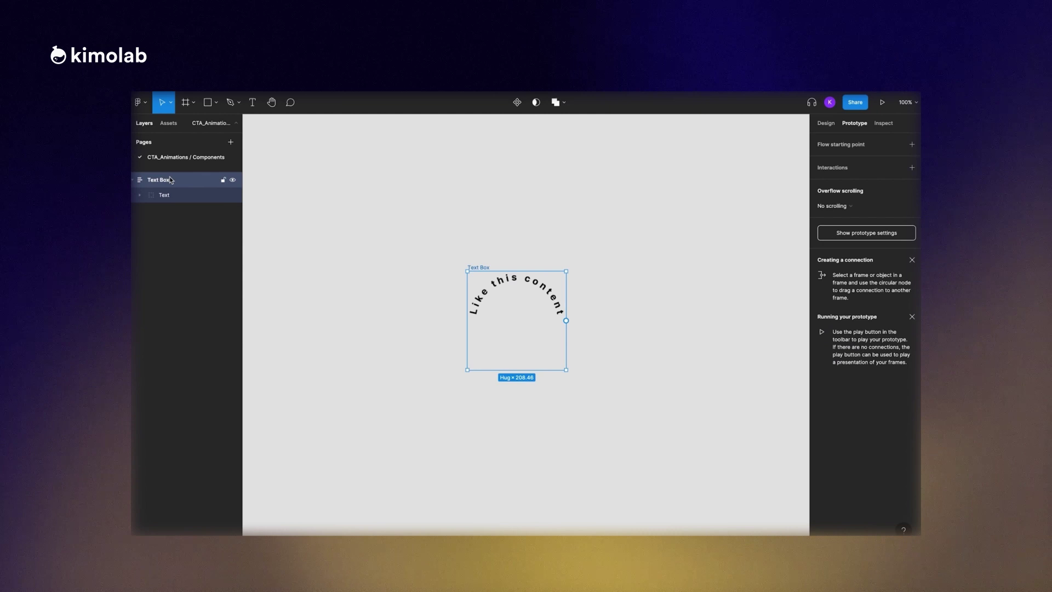
- Frame the text, name it 'Components/ text animation', and add a second variant
key(ctrl+g)
double_click(161, 180)
text(Components/ text animation)
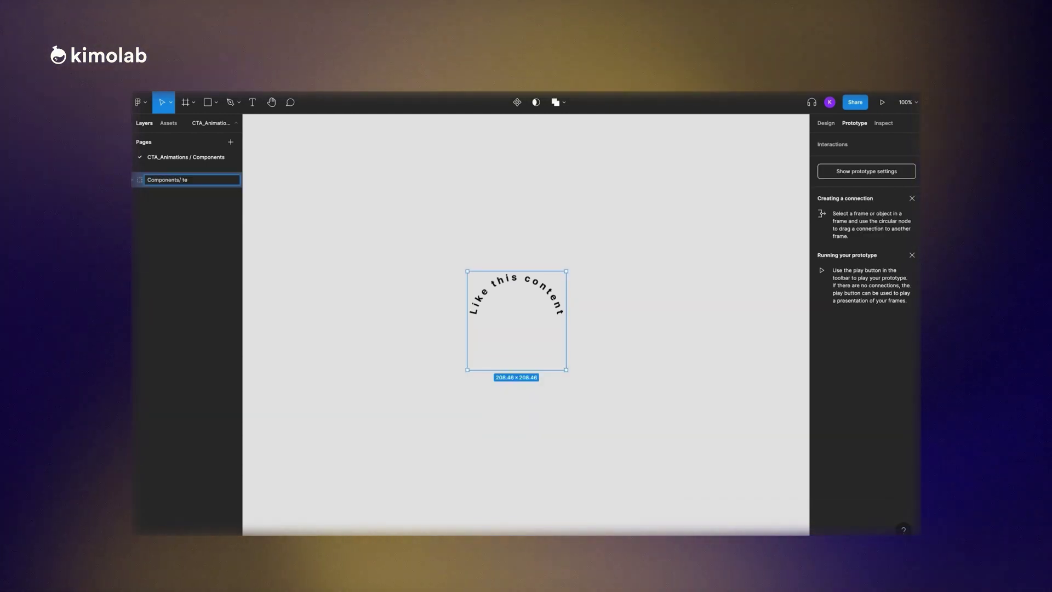
key(Return)
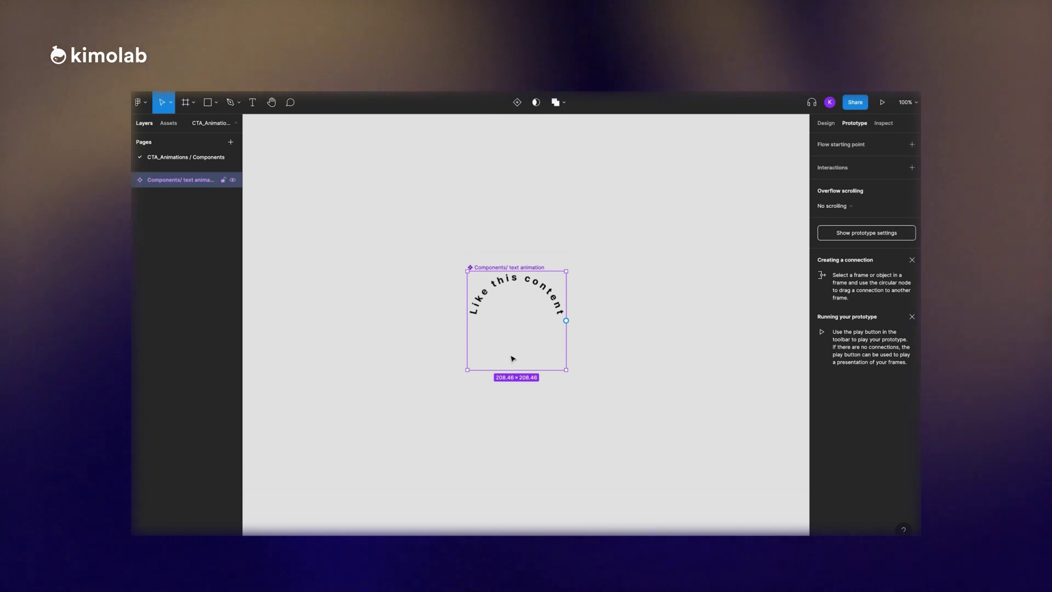
click(513, 107)
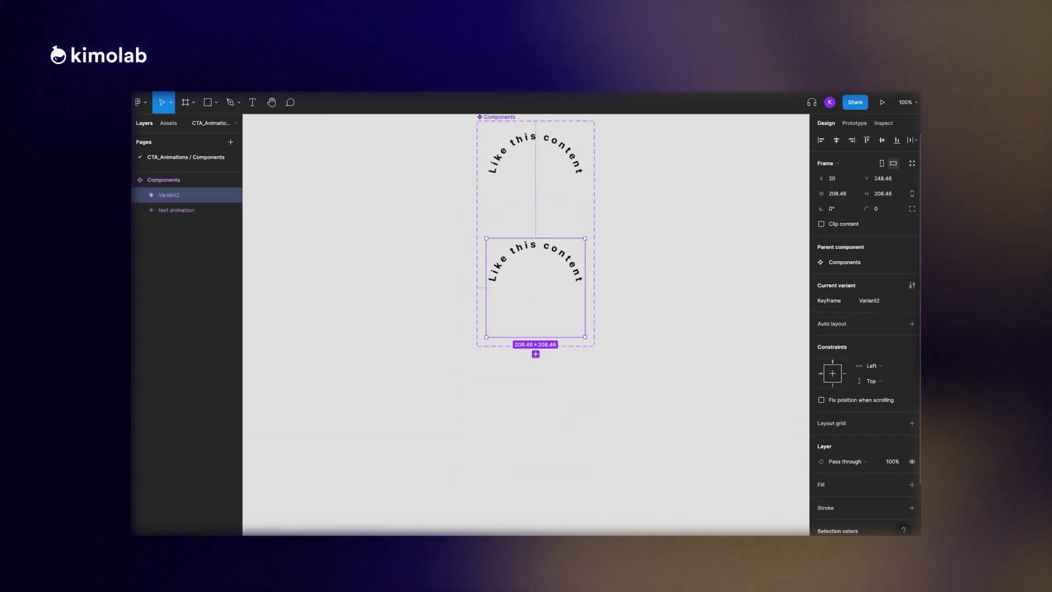
- Add a third variant and name its keyframe 'end'
click(877, 300)
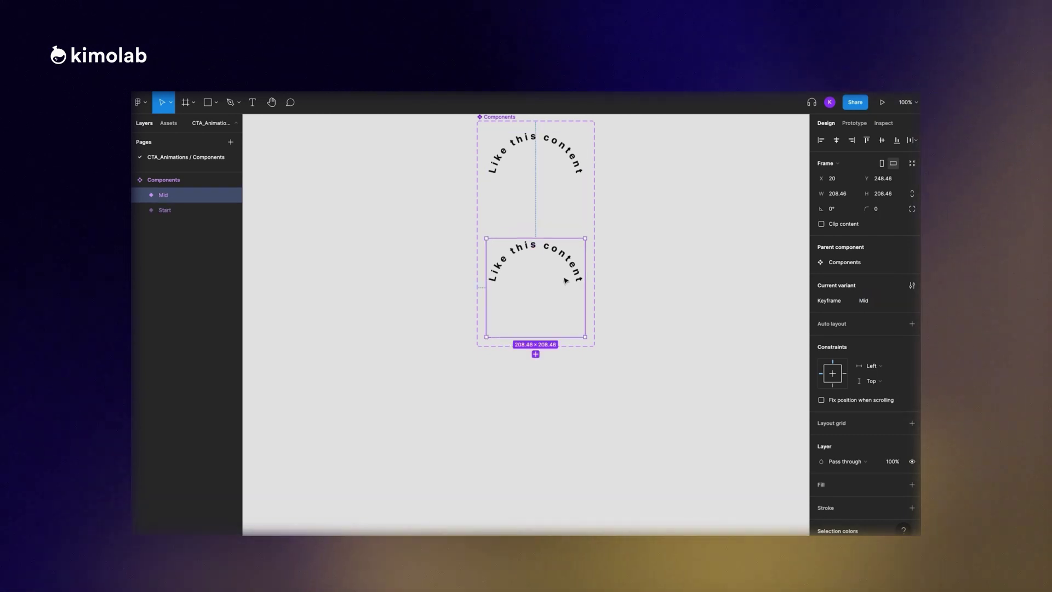
click(564, 280)
click(535, 354)
text(end)
key(Return)
- Give the Mid variant auto layout and rotate it to 180°
click(564, 253)
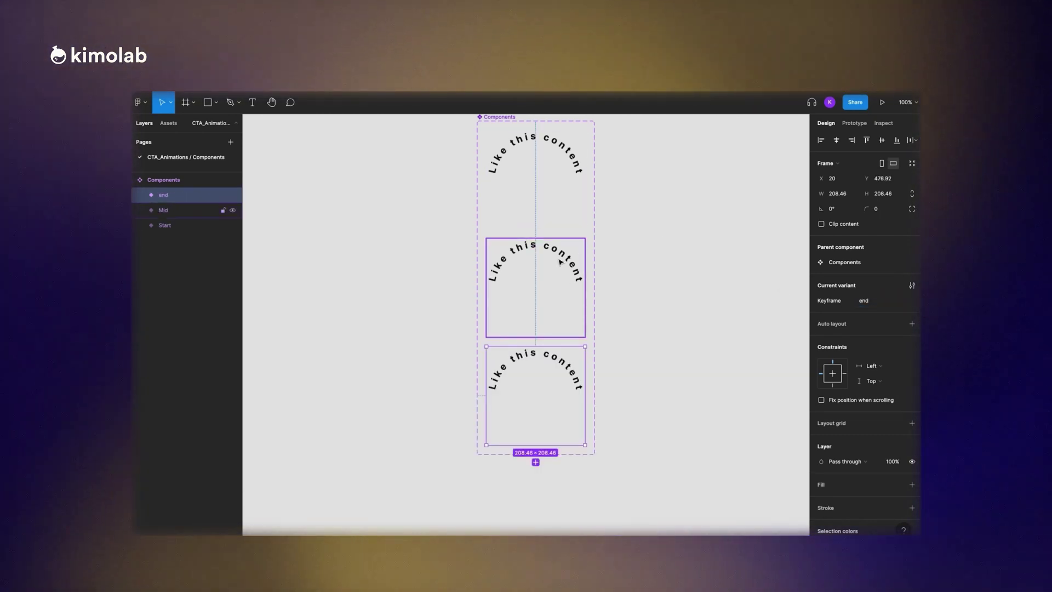
key(shift+a)
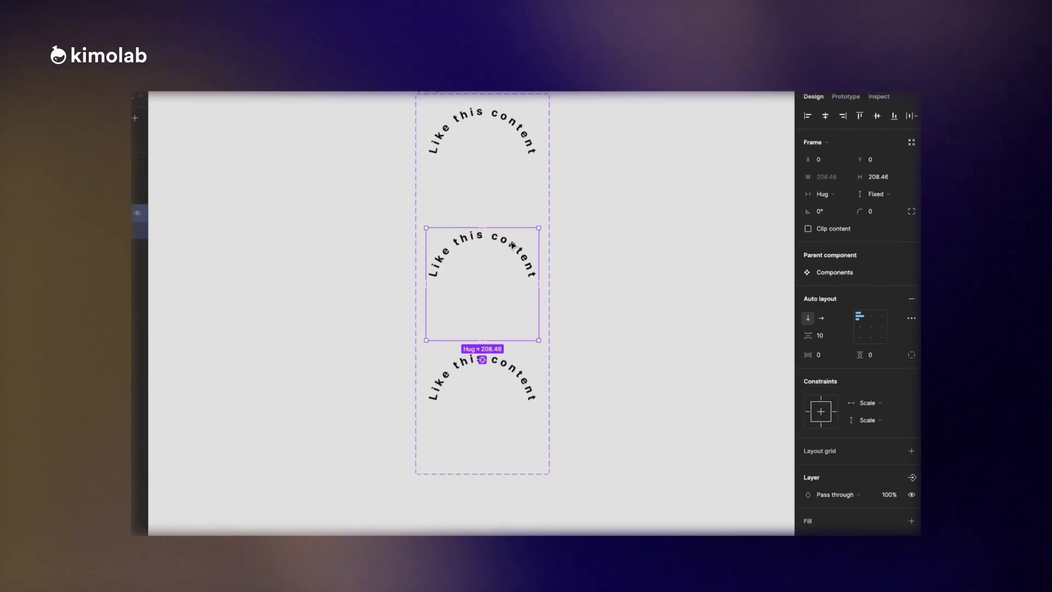
drag(781, 186, 608, 253)
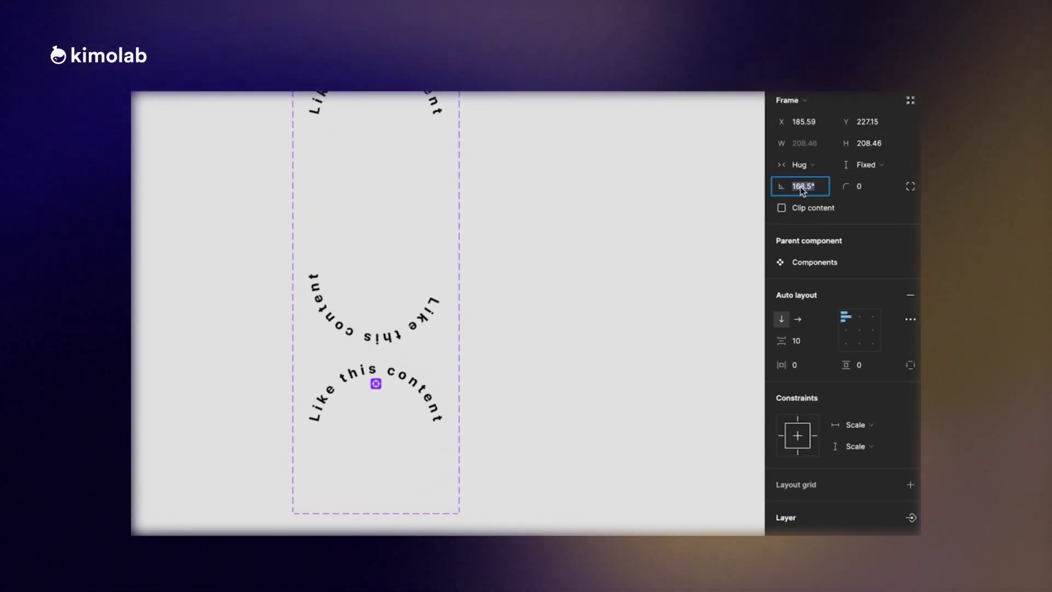
click(800, 186)
text(180)
key(Return)
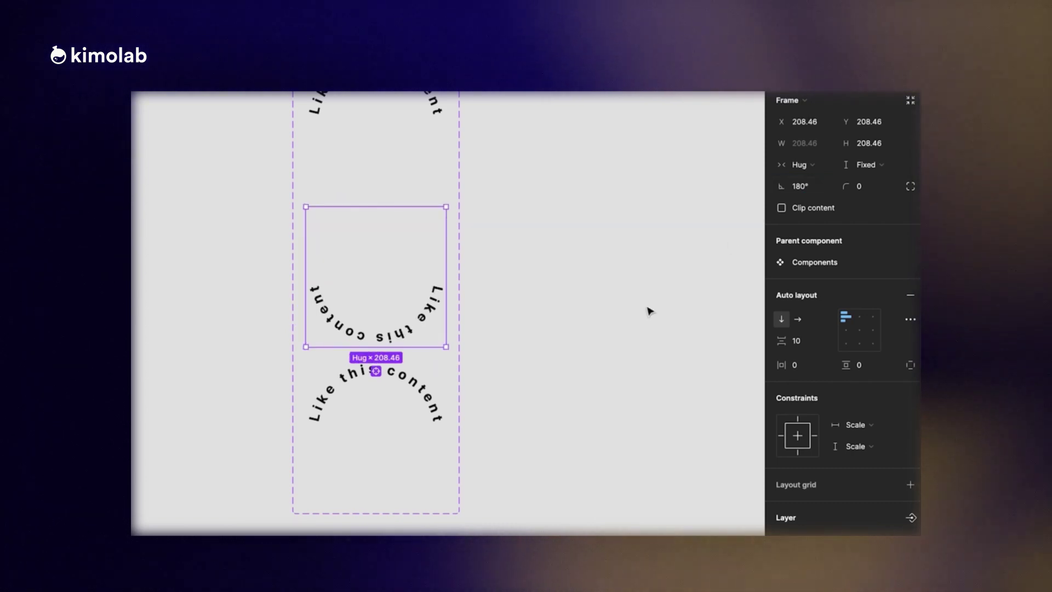
- Rotate the bottom end variant's curved text back to nearly upright
click(421, 390)
drag(781, 187, 496, 212)
click(801, 186)
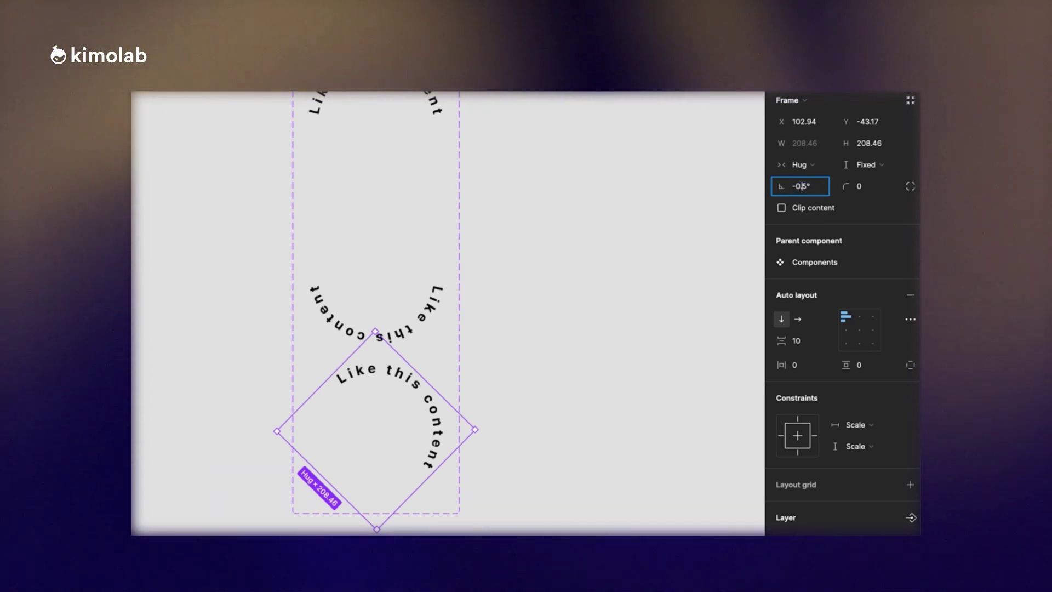
key(Return)
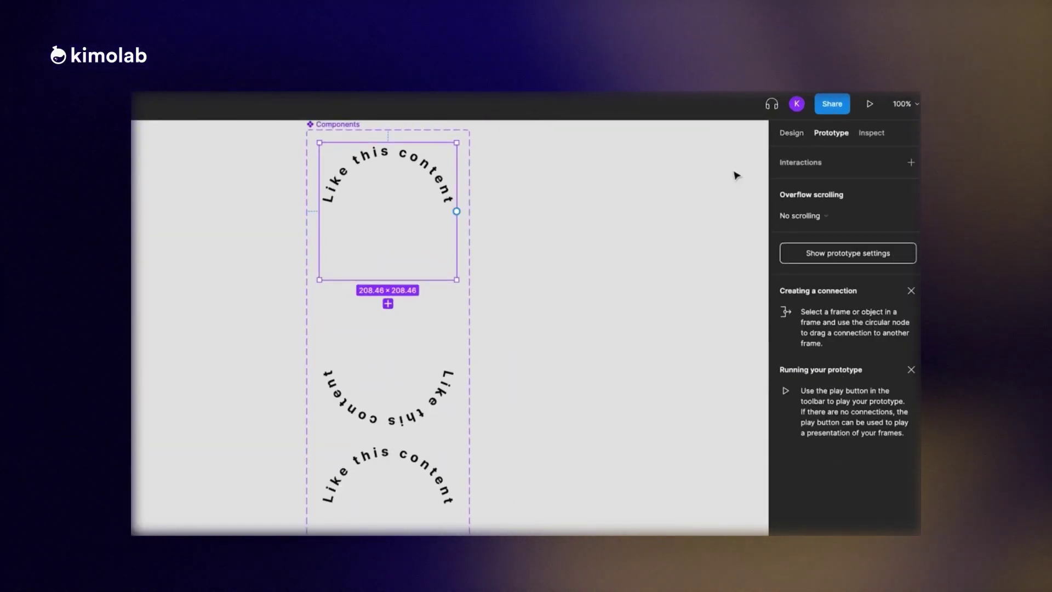
- Link Start to Mid after a 1ms delay with Linear smart animate
drag(457, 211, 404, 327)
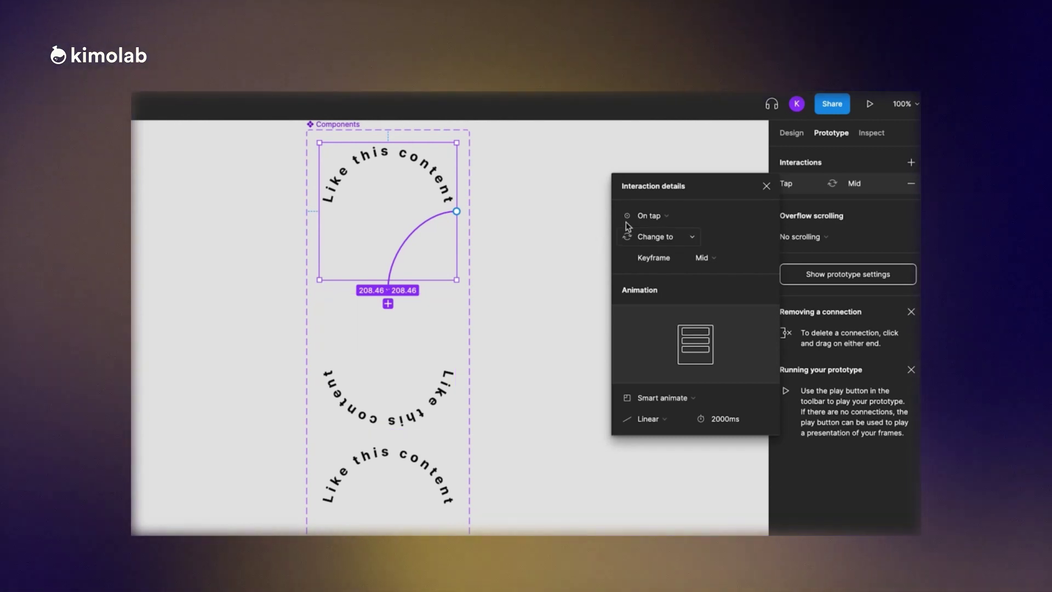
click(648, 215)
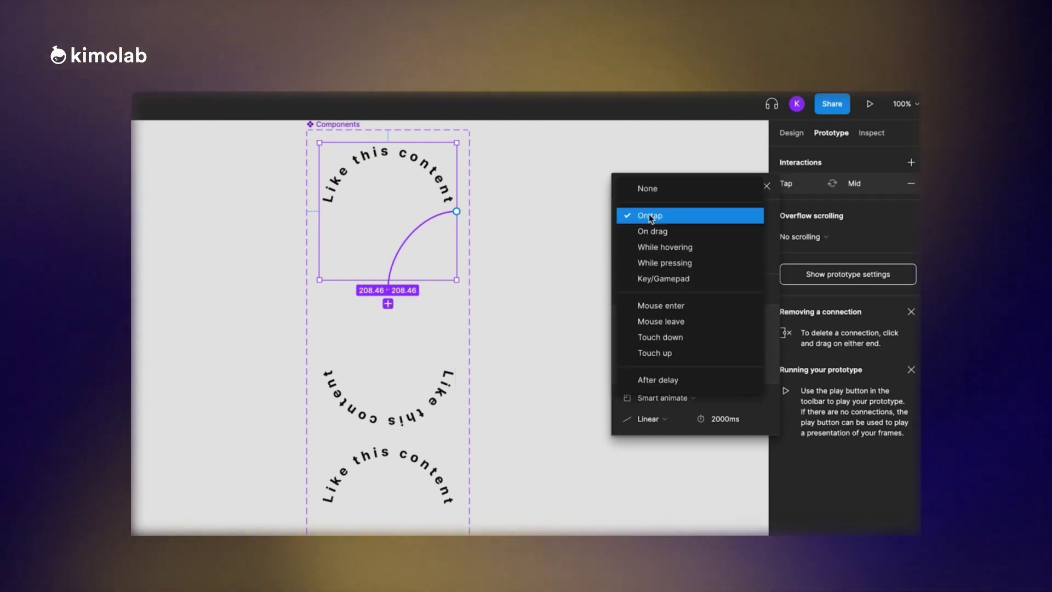
click(659, 378)
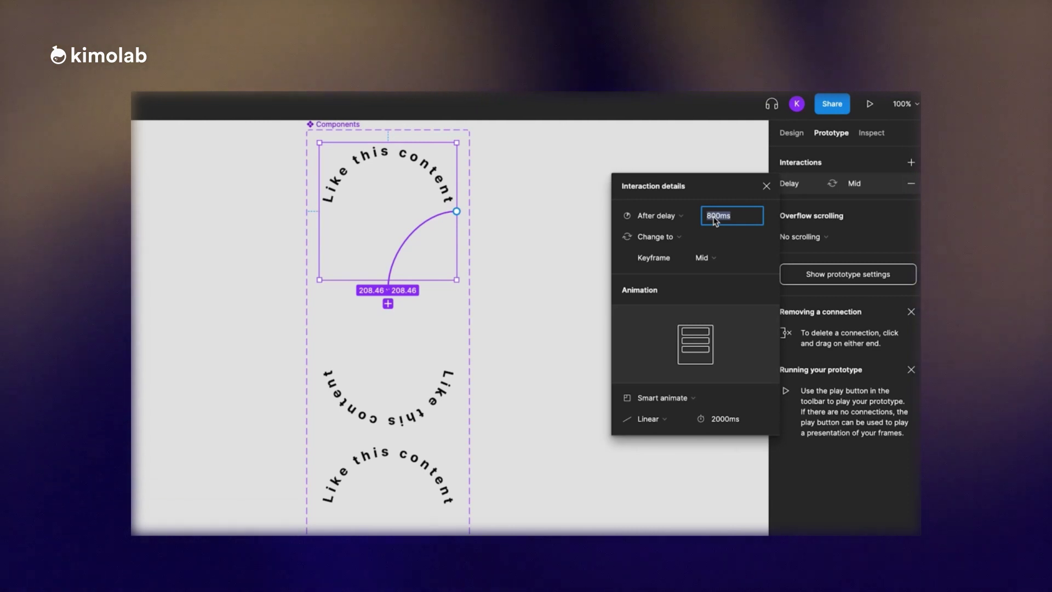
text(1)
key(Return)
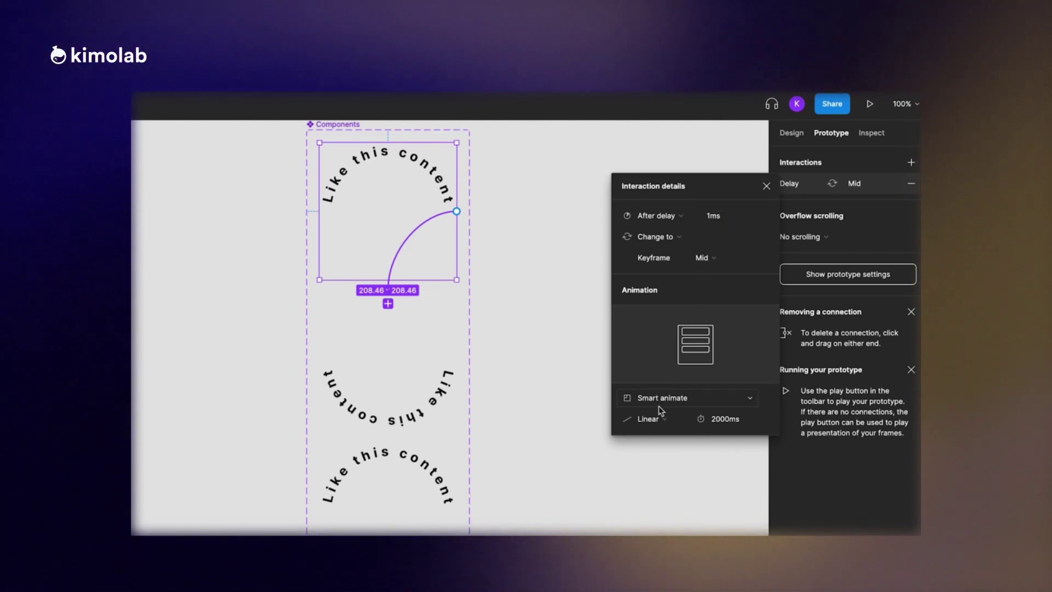
click(672, 420)
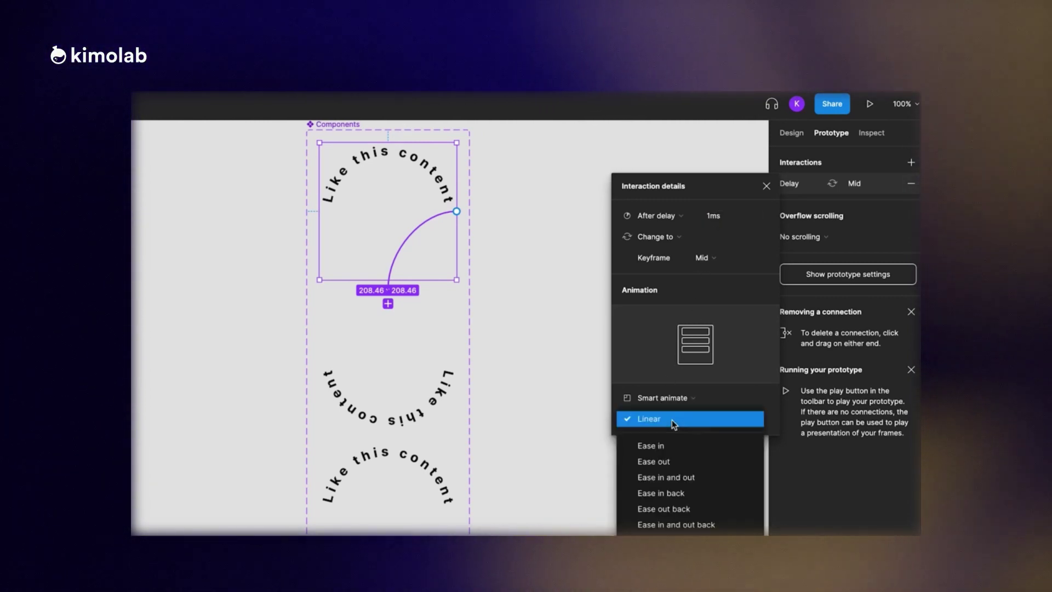
click(672, 420)
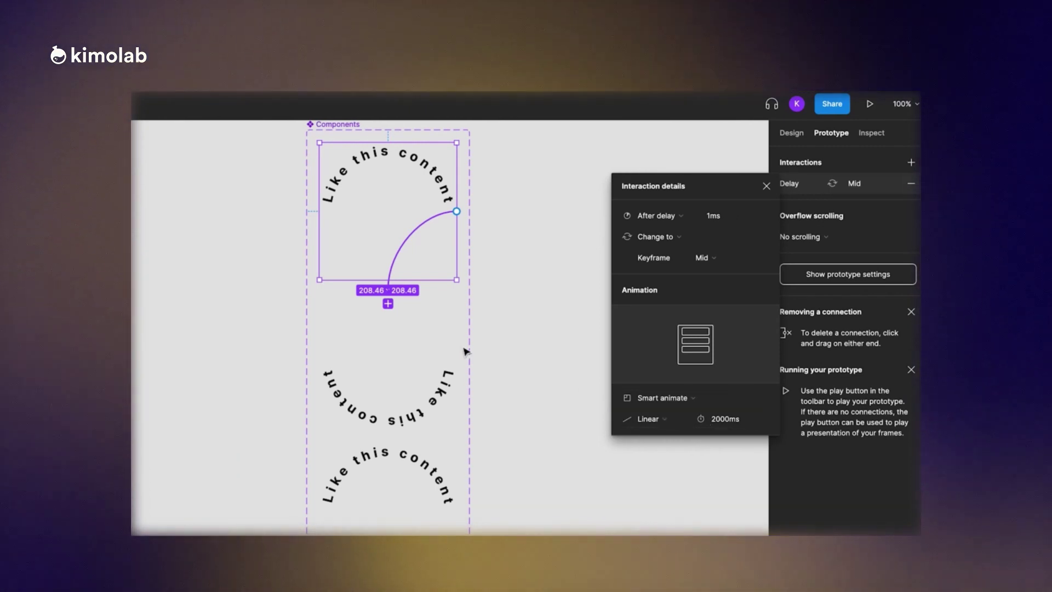
- Set the Mid-to-end interaction to fire after a 1ms delay
click(441, 351)
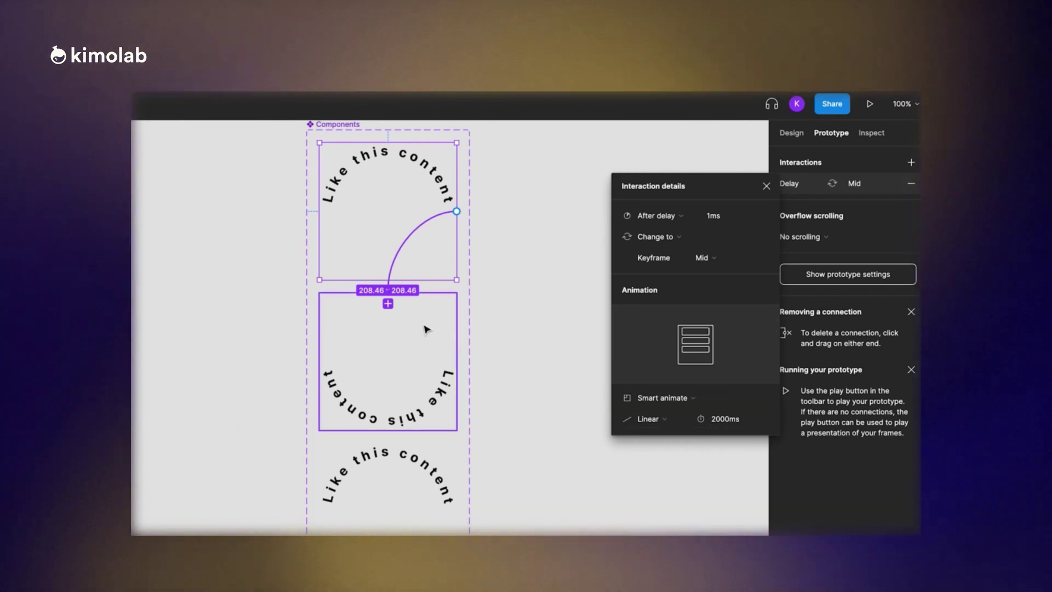
click(399, 263)
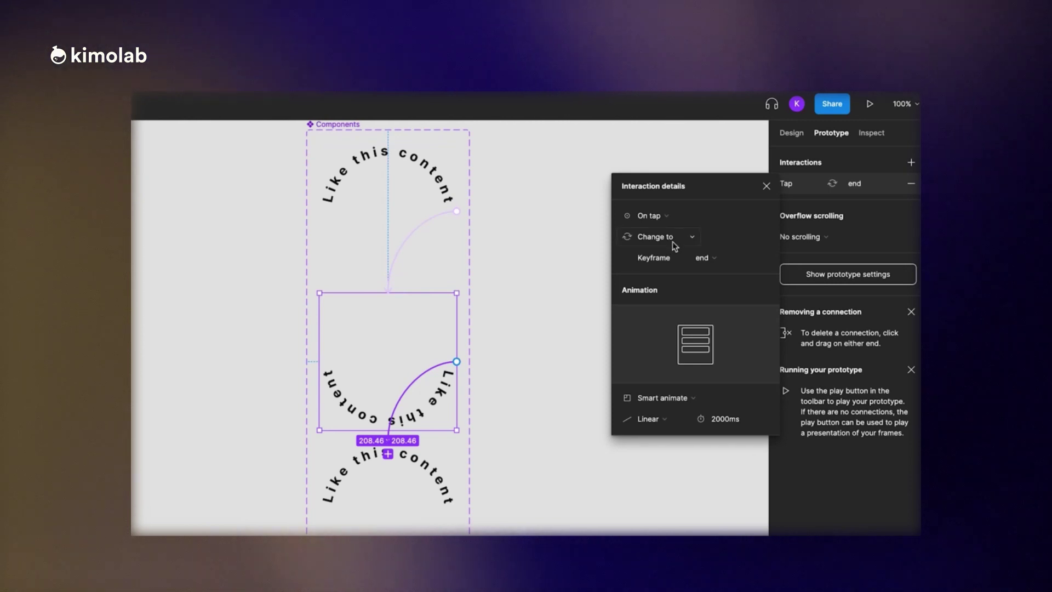
click(656, 218)
click(659, 376)
click(716, 217)
text(1)
key(Return)
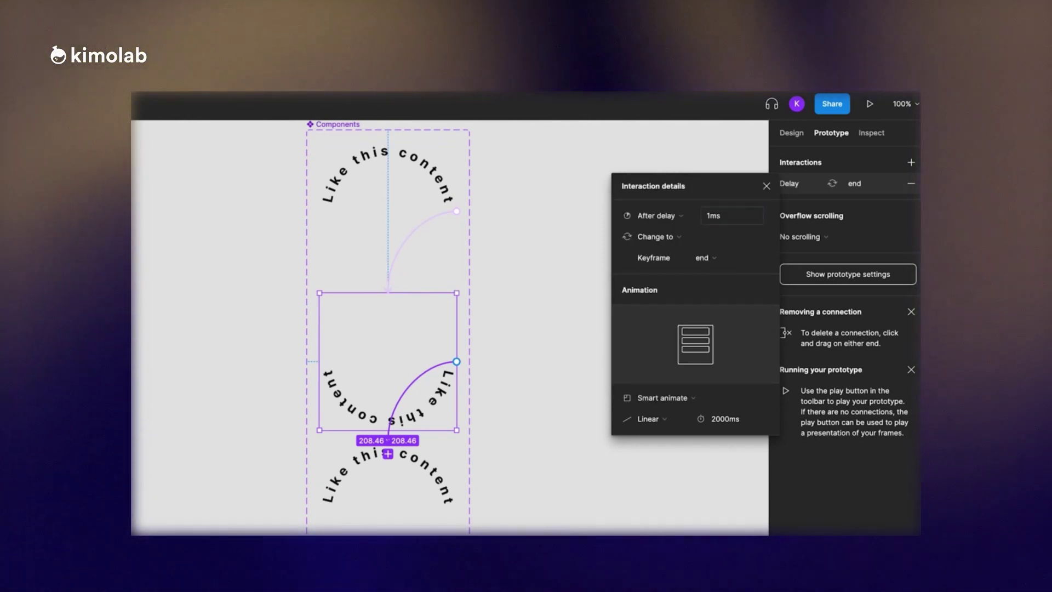
click(430, 498)
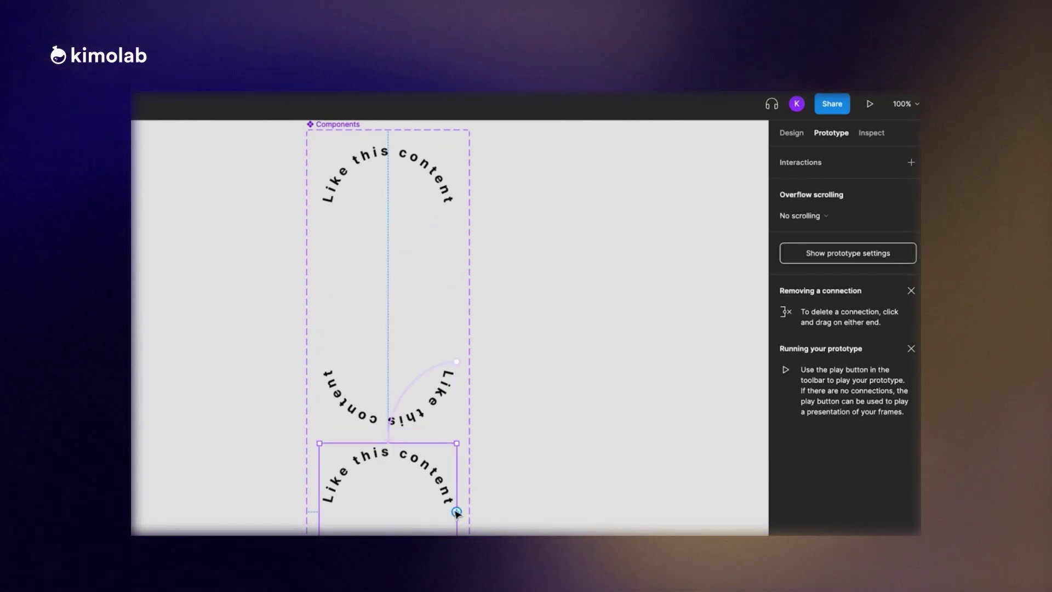
- Link the end variant back to Start after a 1ms delay with 1ms duration
drag(412, 225, 412, 225)
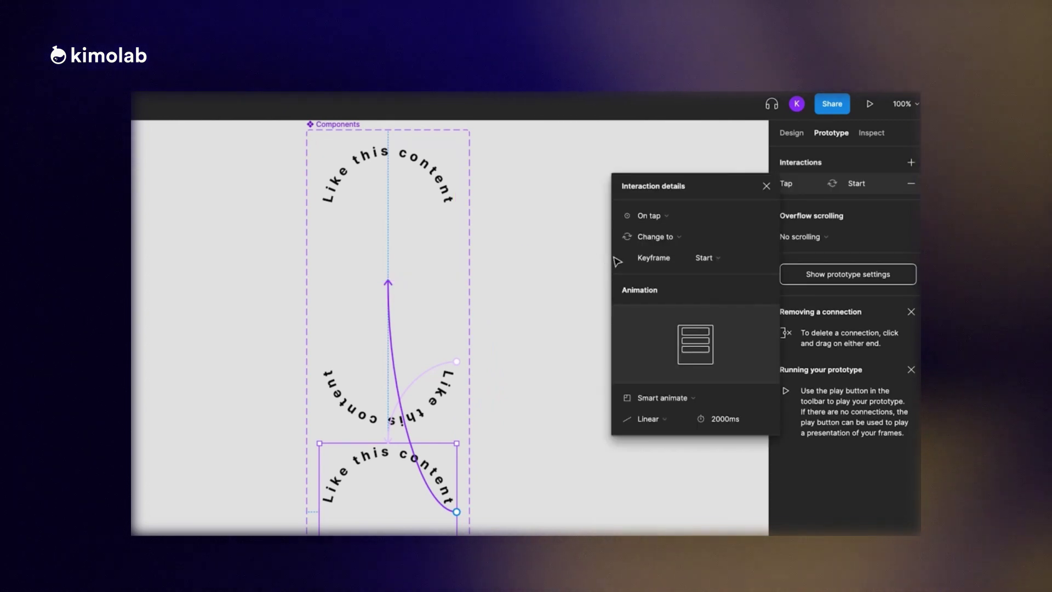
click(664, 216)
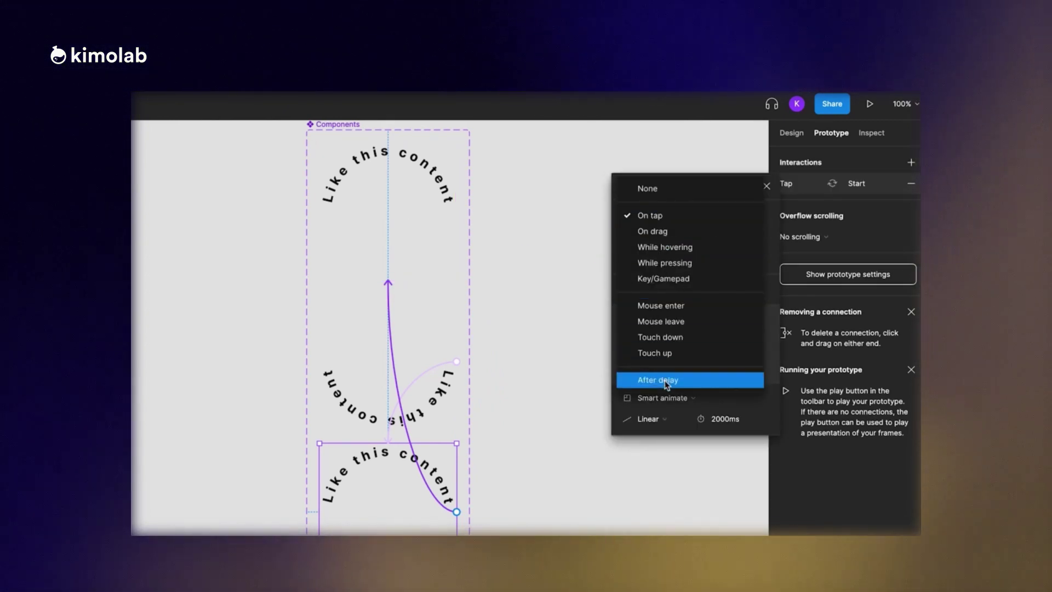
click(666, 381)
click(715, 214)
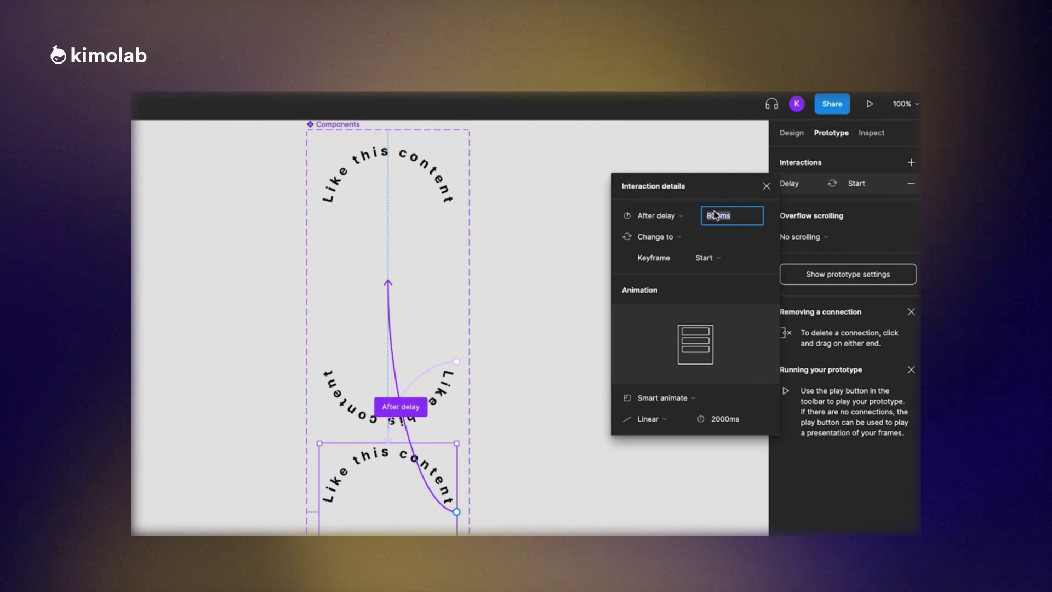
text(1)
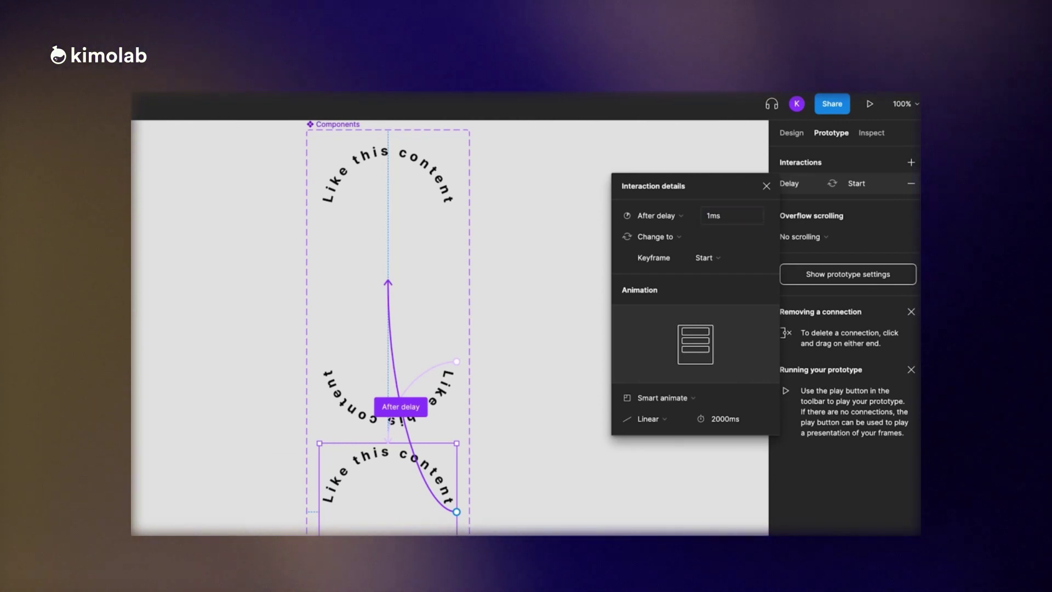
click(724, 418)
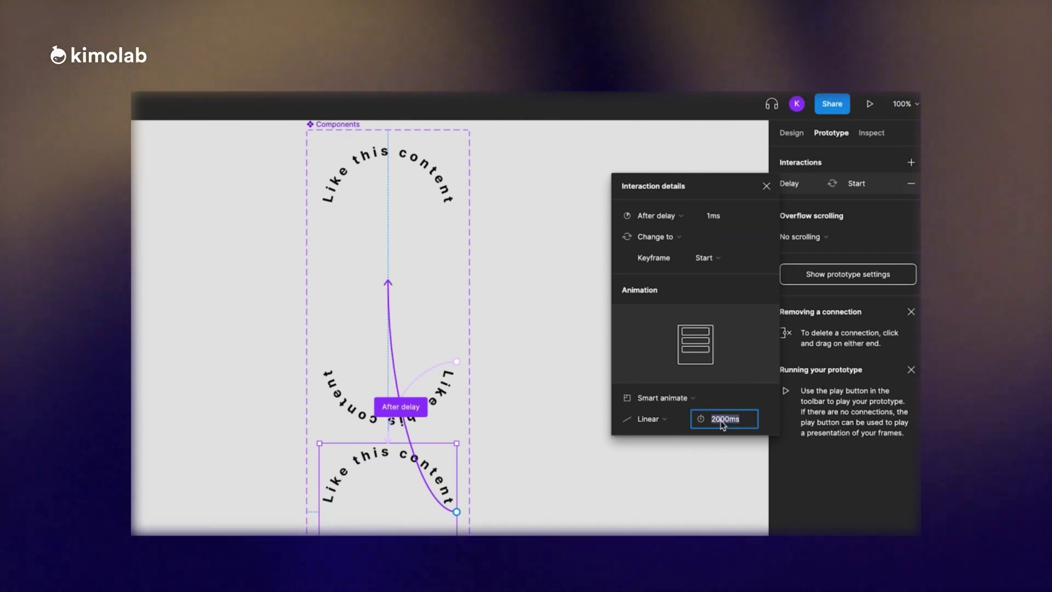
text(1)
key(Return)
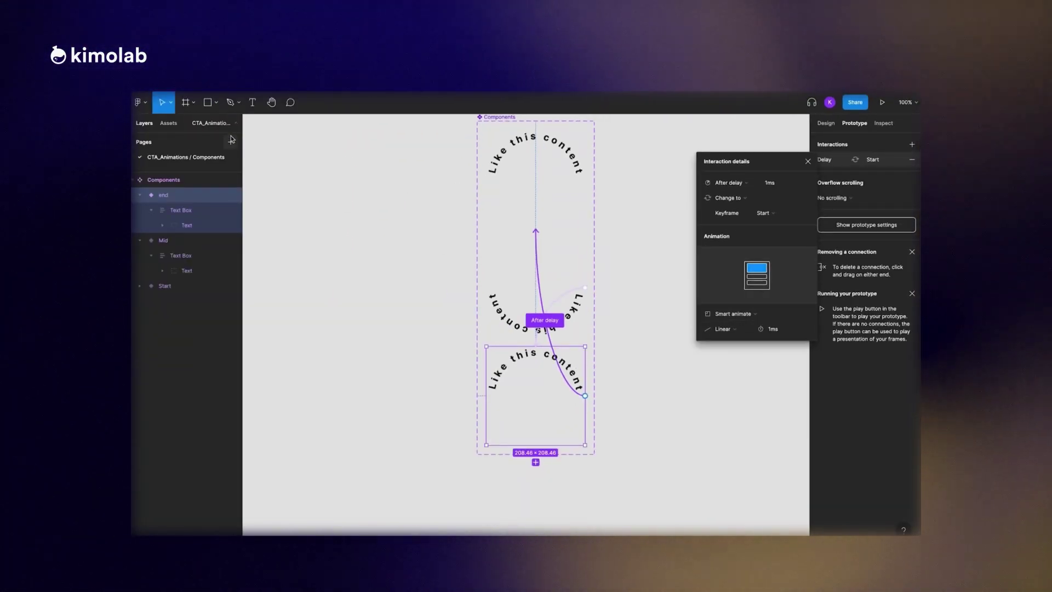
- Add a Preview page holding an iPhone 13 Pro Max frame
click(230, 141)
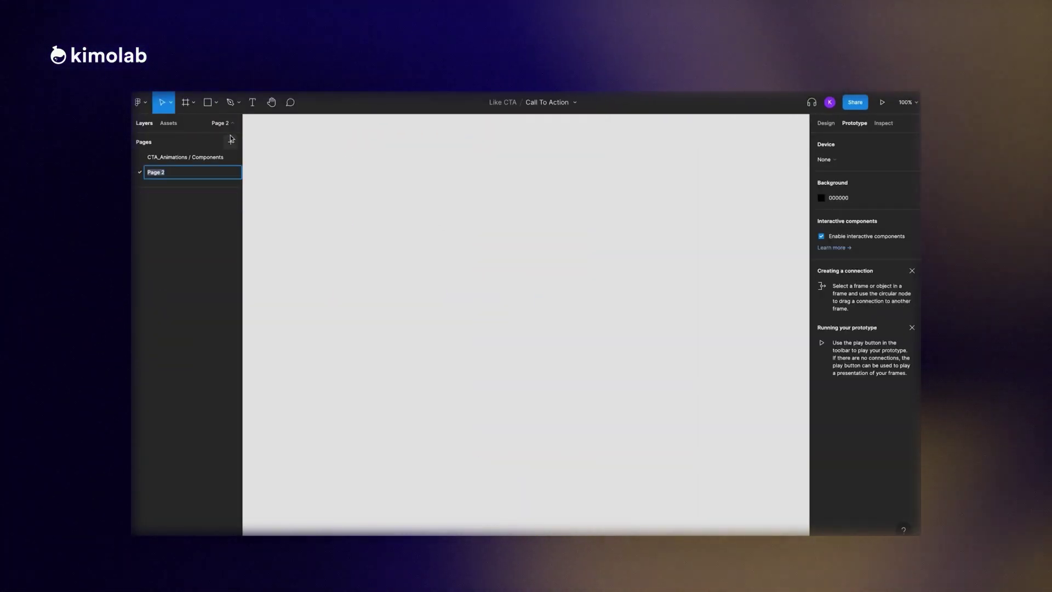
text(Preview)
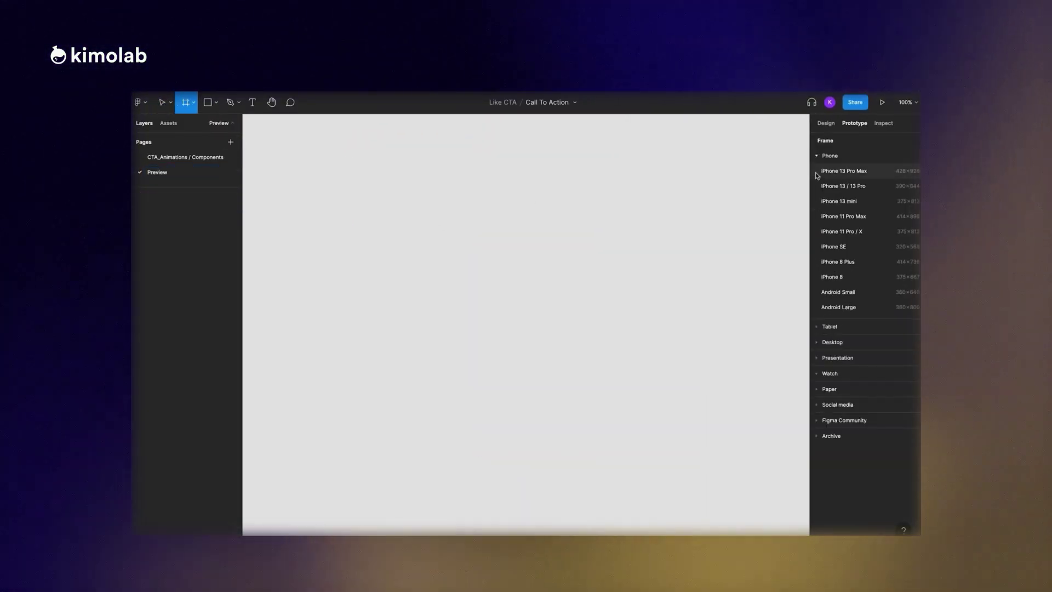
click(844, 170)
- Place the arched text component on the phone frame and play the prototype
click(168, 123)
drag(159, 194, 544, 244)
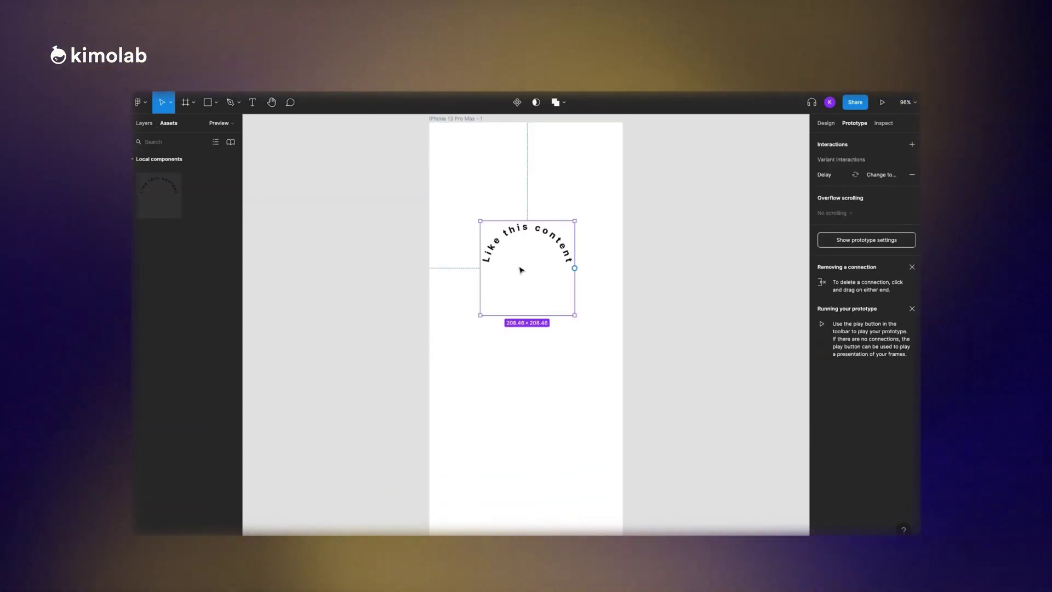
click(882, 103)
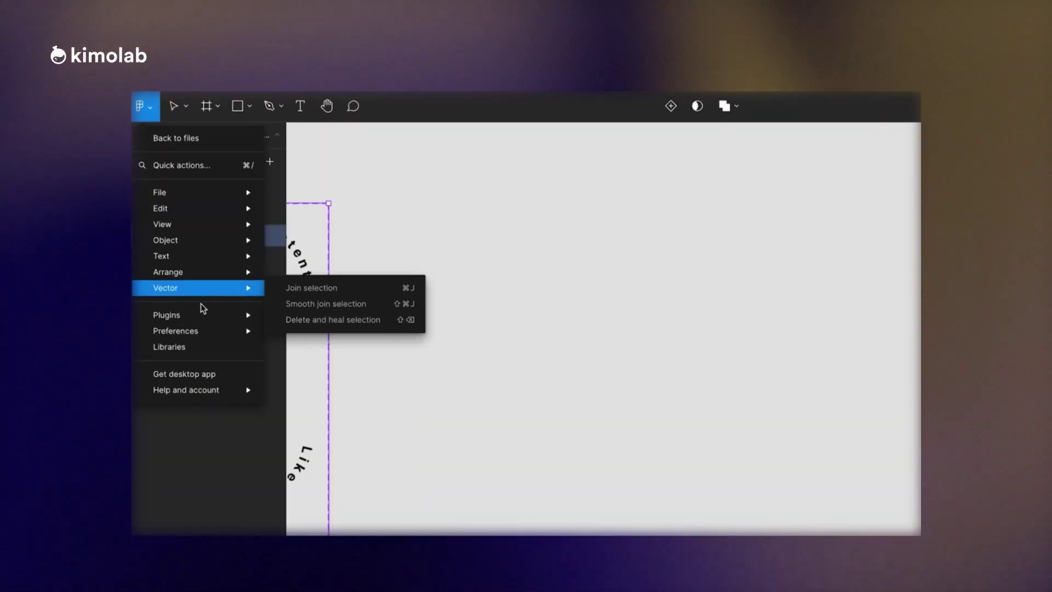
- Insert a Feather Icons heart on the canvas and enlarge its frame to 90×90
mouse_move(216, 314)
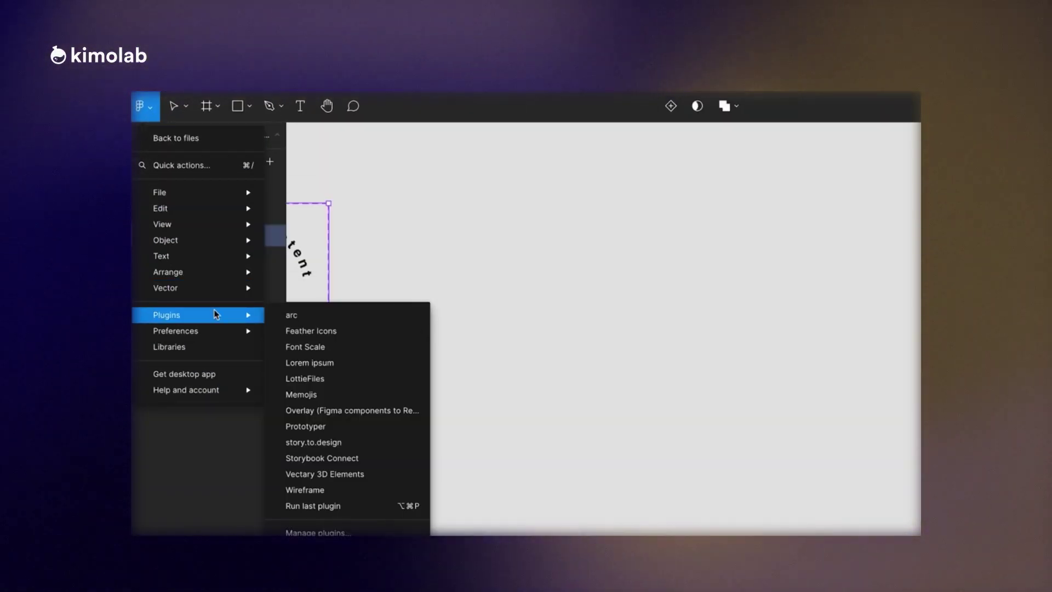
click(298, 334)
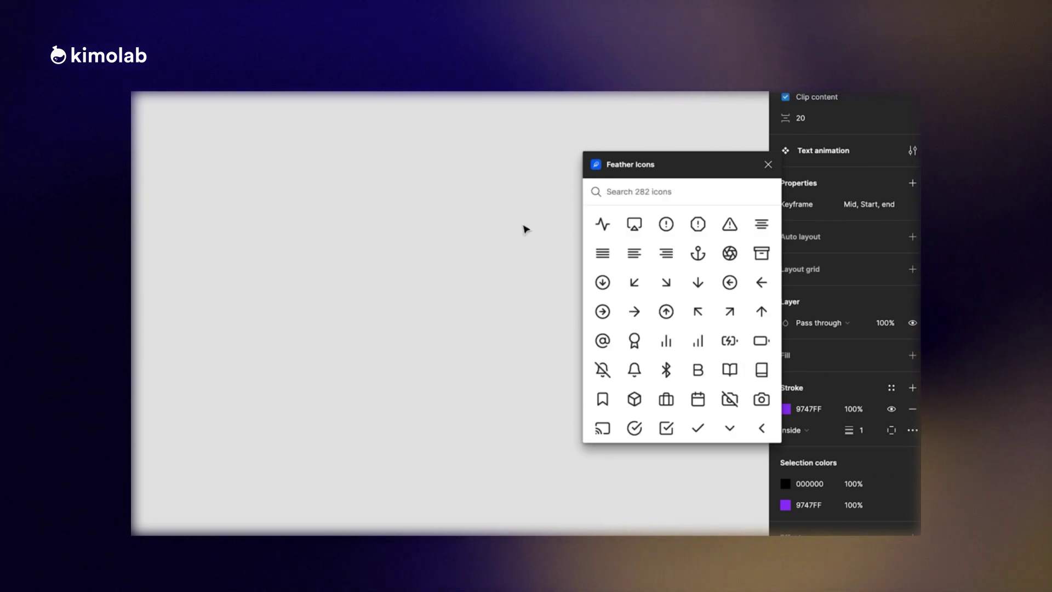
click(608, 192)
text(Hear)
drag(602, 224, 386, 270)
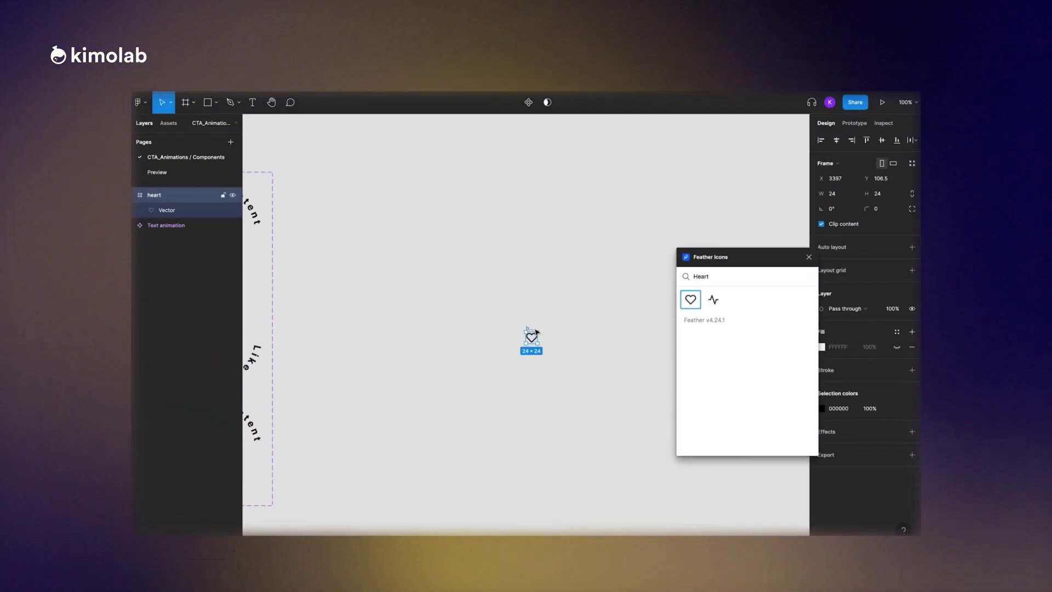
drag(538, 331, 593, 277)
click(809, 257)
- Shrink the heart shape to 61×53 and give it a red DF1A1A stroke of weight 8
click(587, 305)
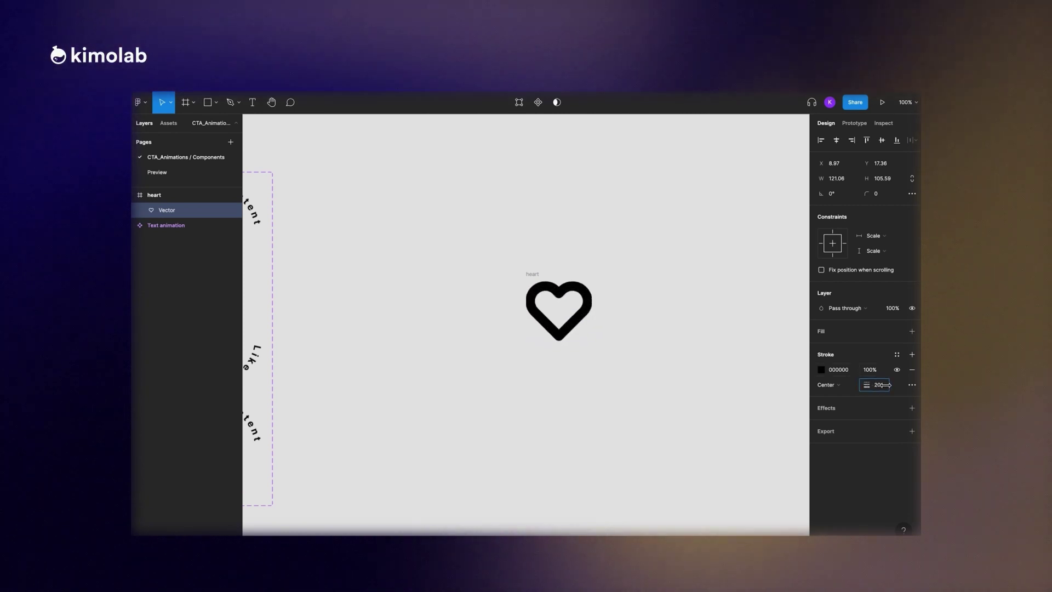
drag(585, 307, 577, 313)
drag(869, 388, 865, 387)
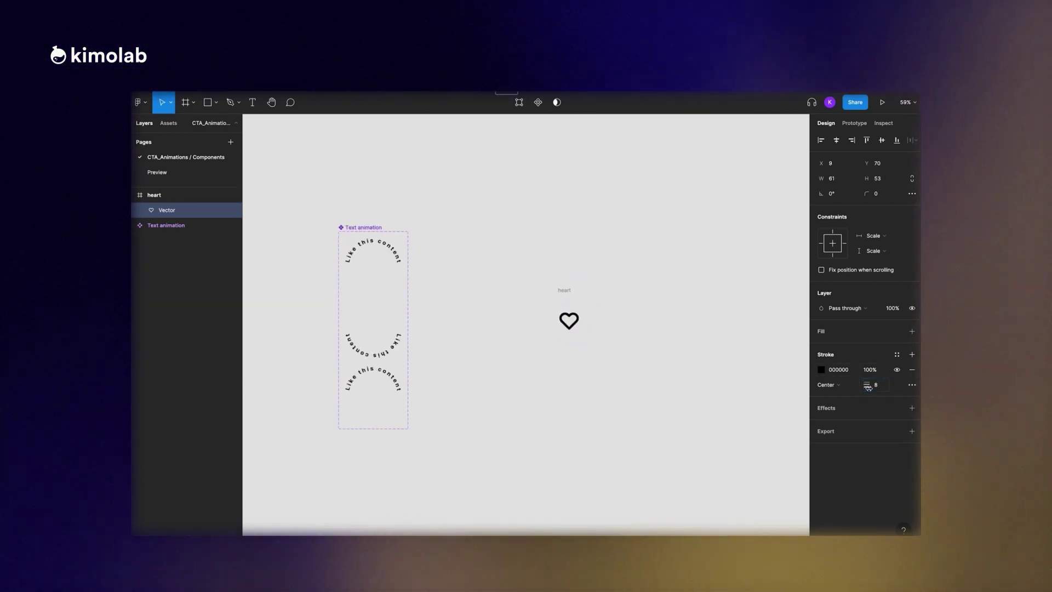
scroll(580, 324, up, 10)
click(820, 370)
drag(791, 333, 799, 319)
click(800, 304)
click(631, 338)
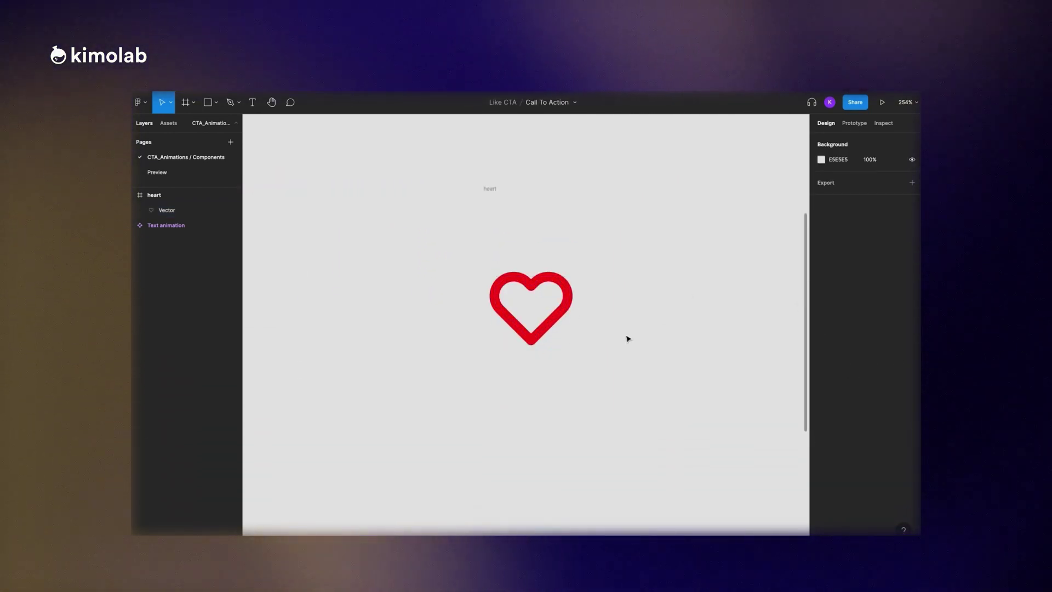
- Make the heart a component and add Hover and Clicked variants
key(ctrl+alt+k)
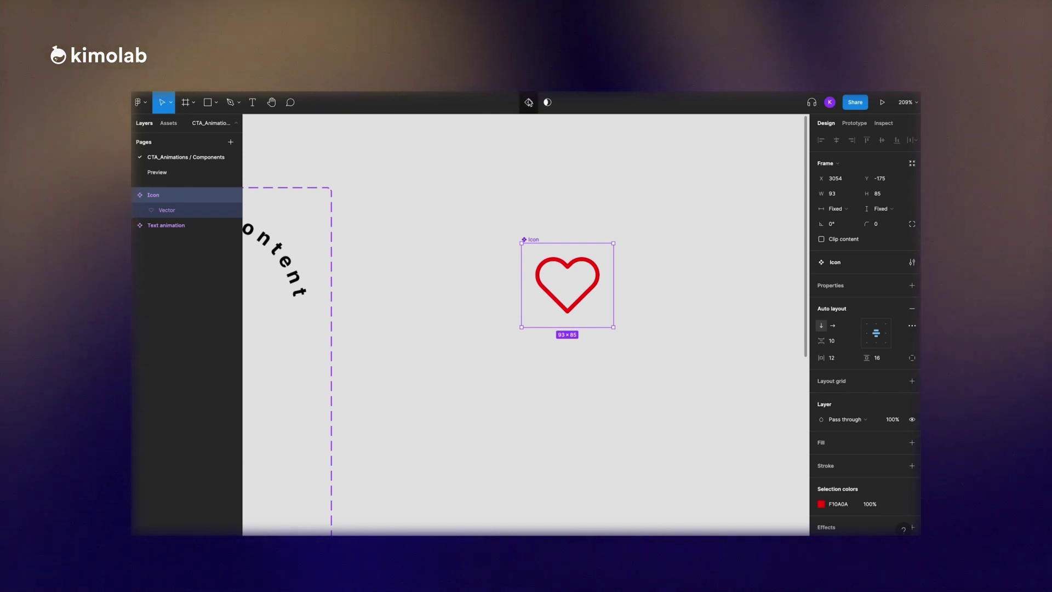
click(530, 102)
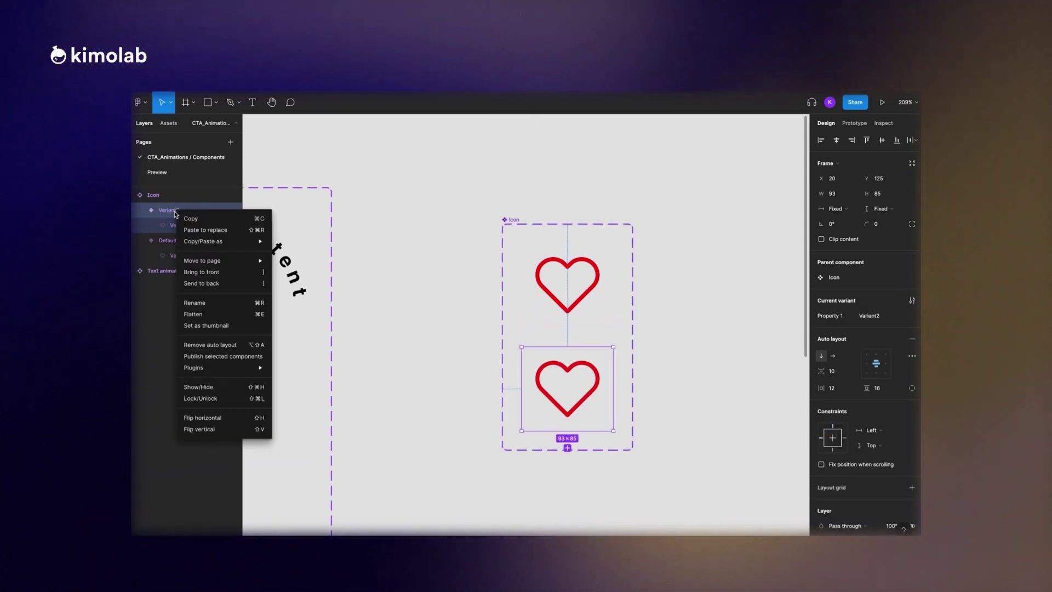
click(194, 304)
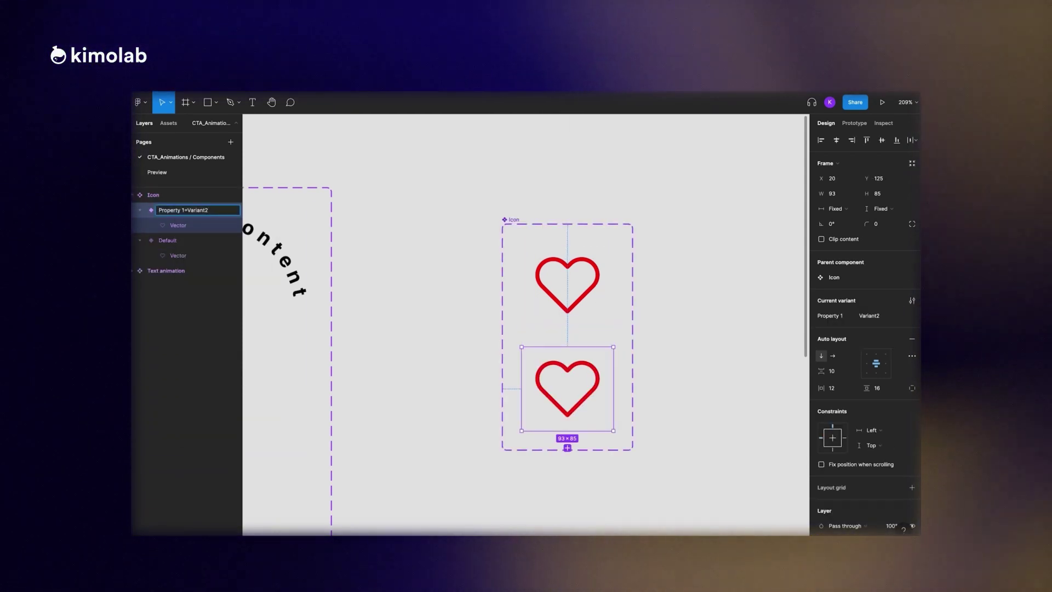
text(Hover)
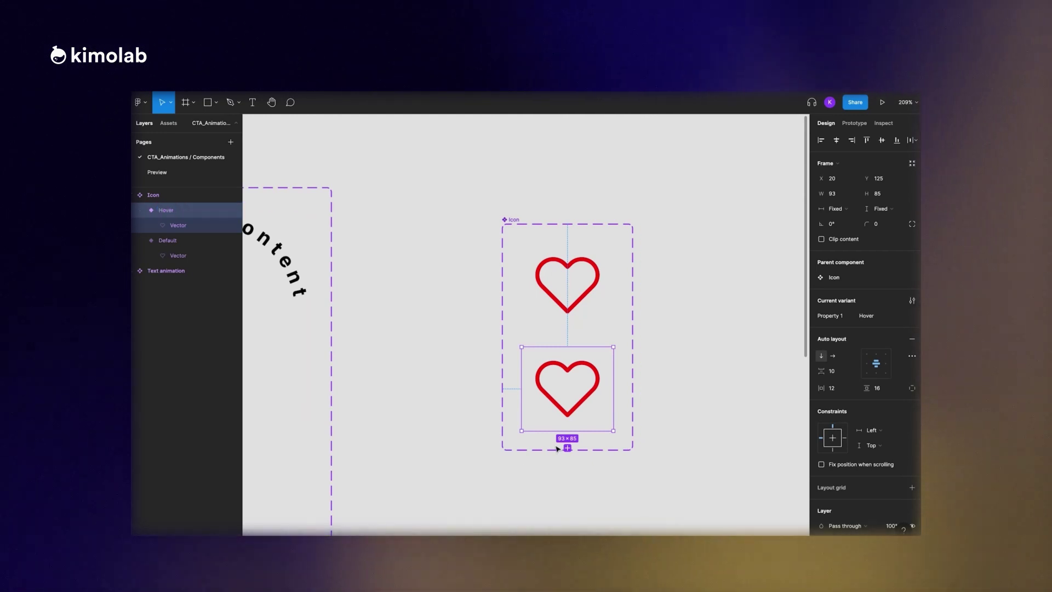
click(567, 448)
text(Clicked)
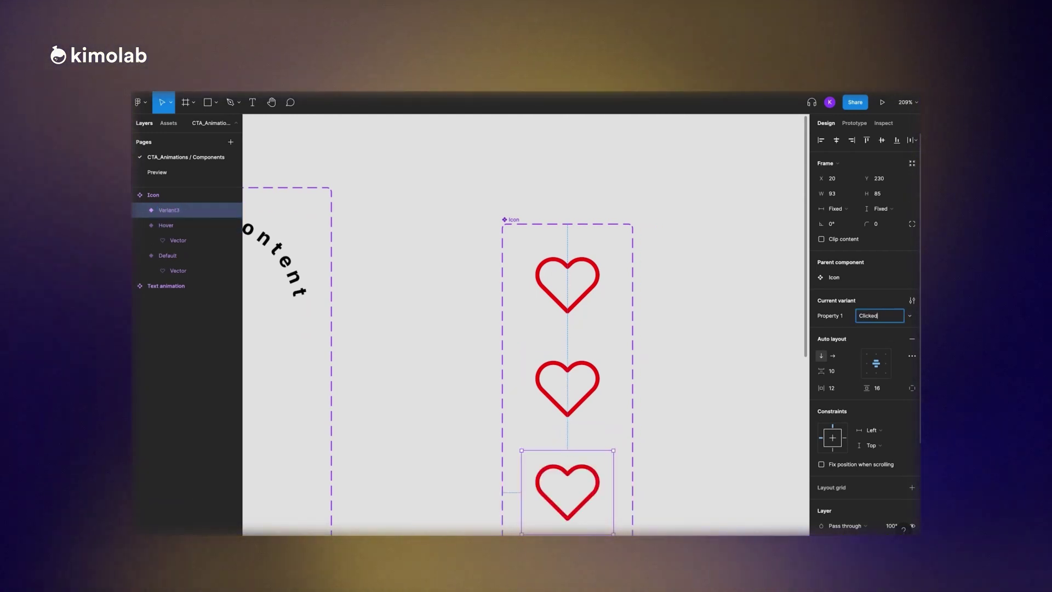
key(Return)
- Rename the variant property to State
double_click(836, 316)
text(State)
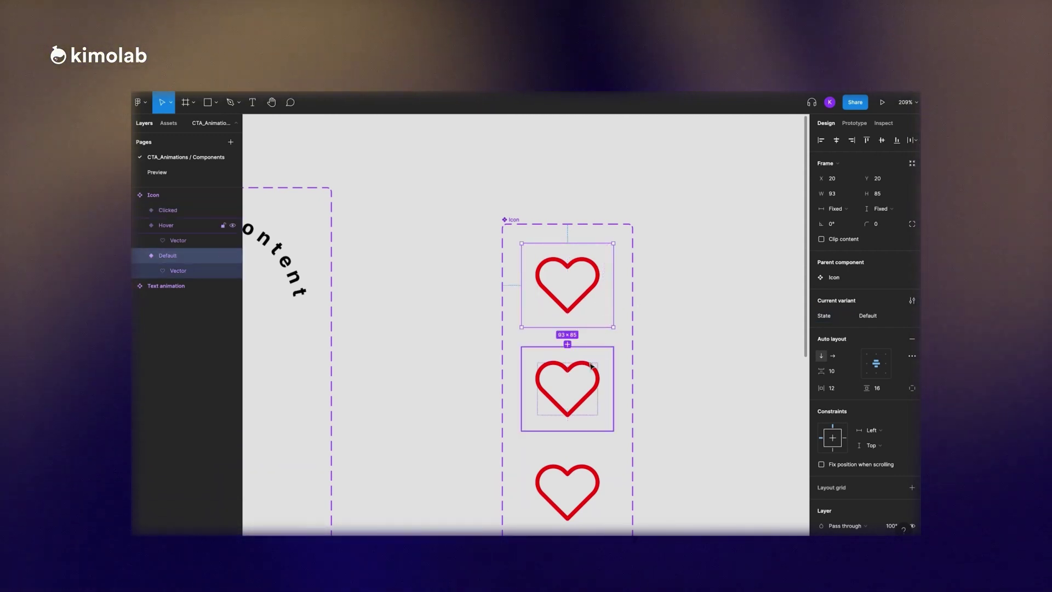
click(855, 122)
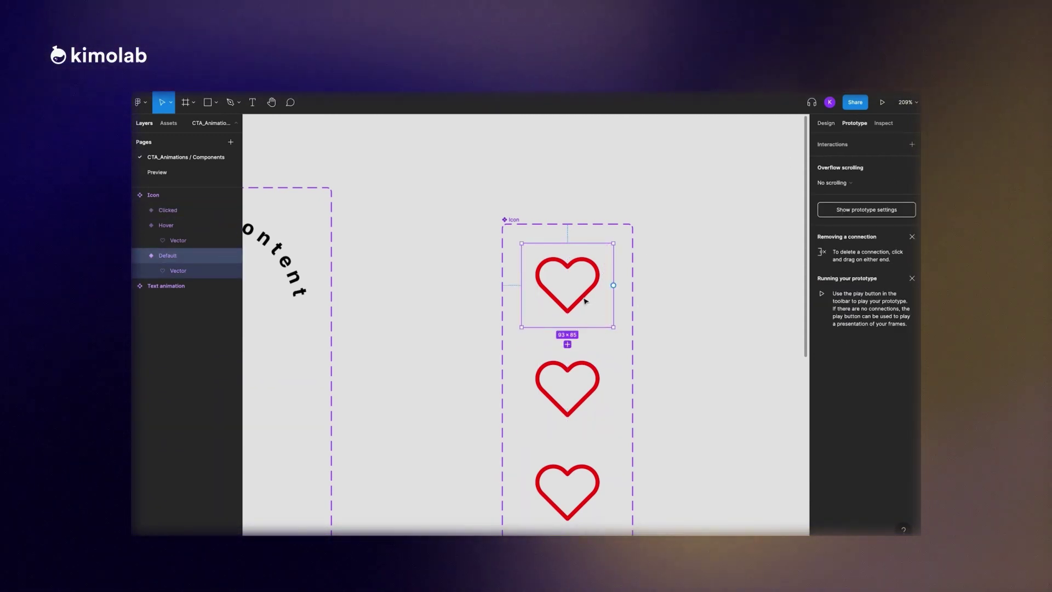
- Link Default heart to Hover while hovering, with Bouncy smart animate
drag(575, 356, 576, 357)
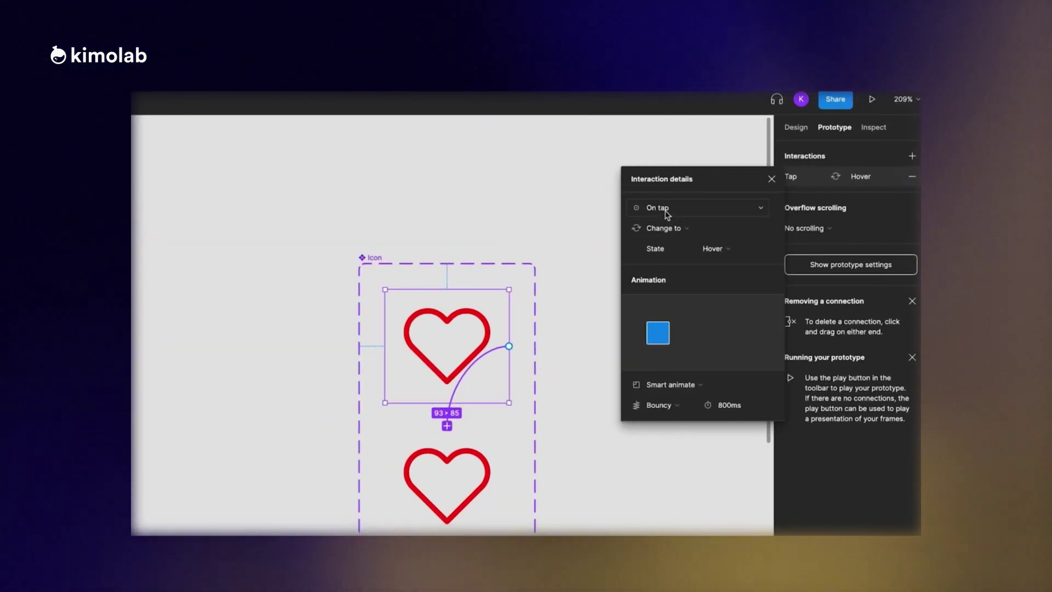
click(661, 209)
click(672, 236)
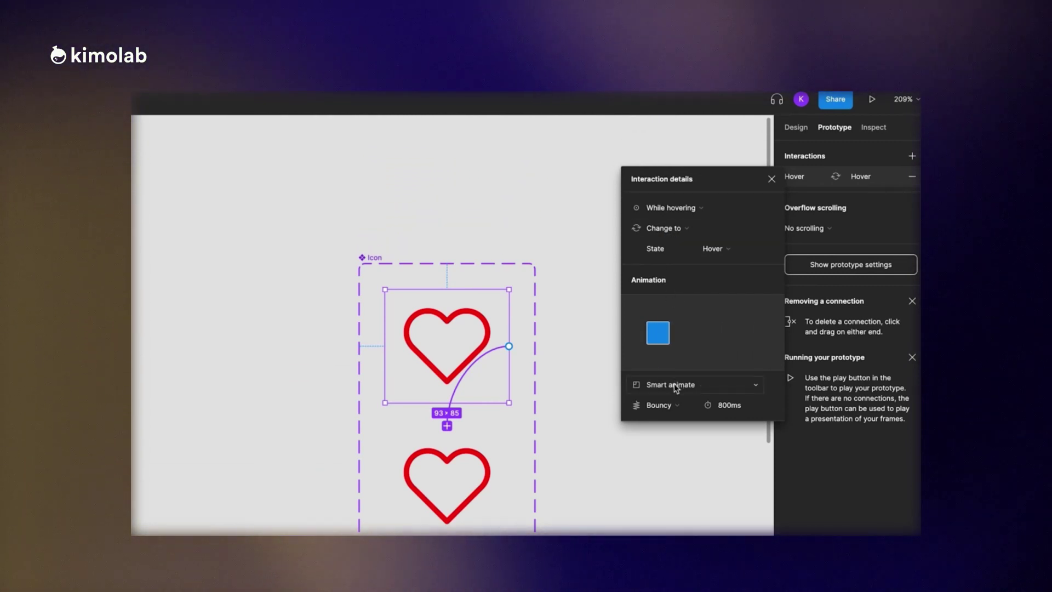
click(664, 407)
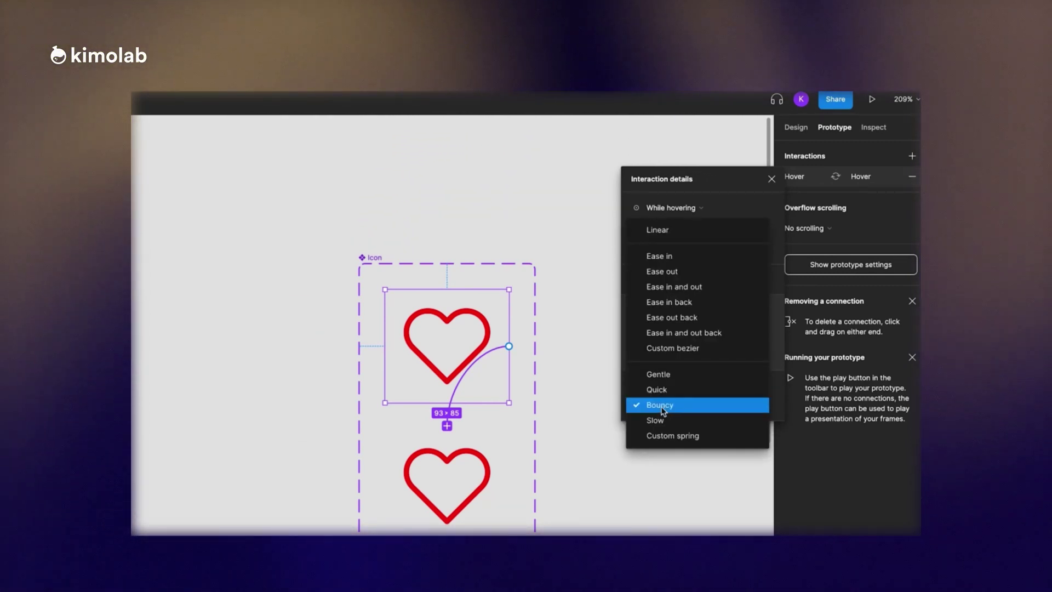
click(671, 410)
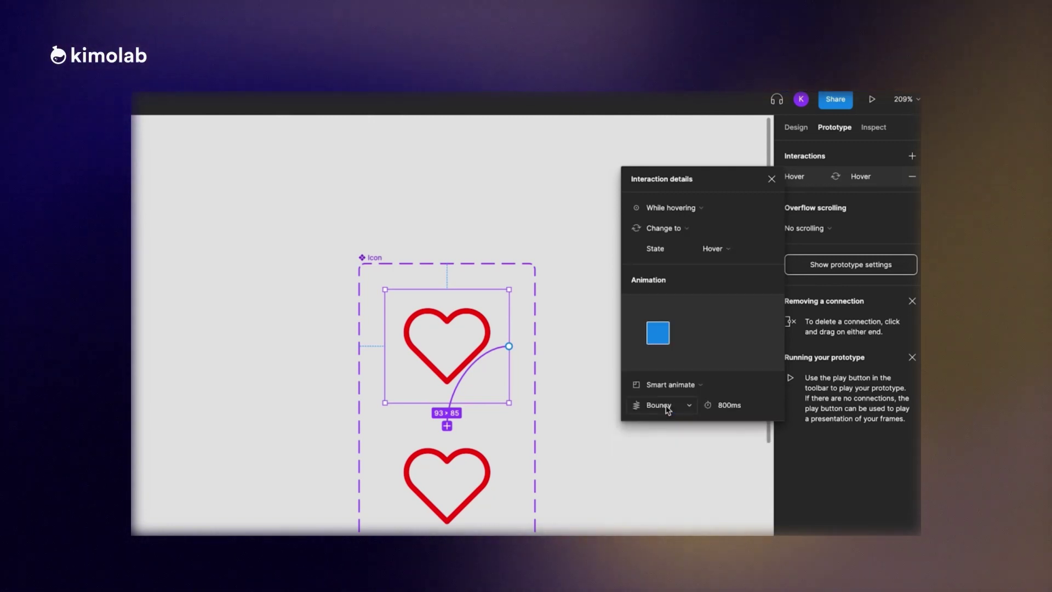
- Link the Hover heart to Clicked on tap, keeping Bouncy easing
click(487, 456)
drag(509, 485, 437, 583)
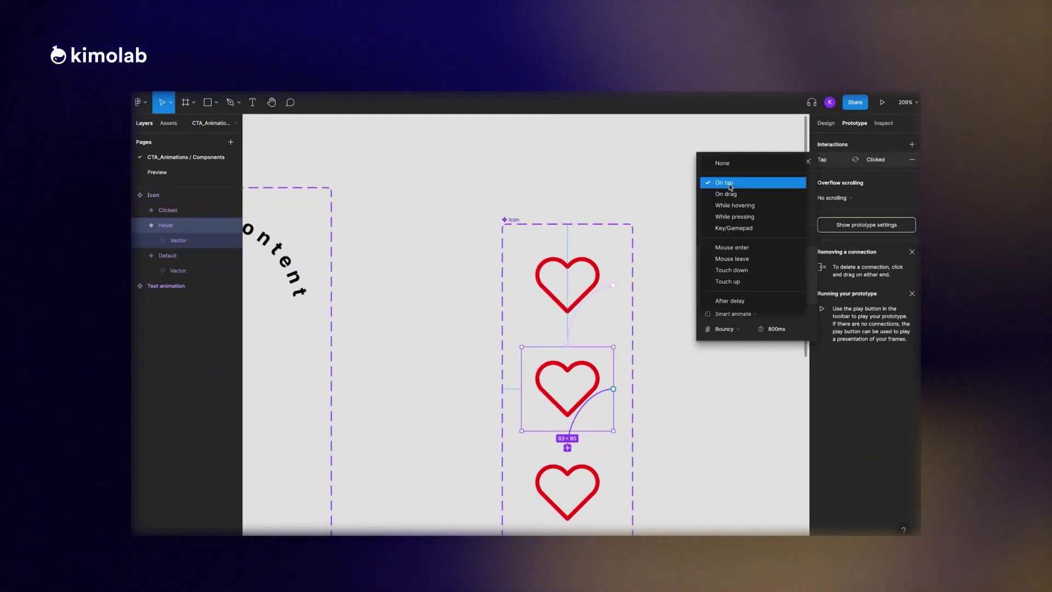
click(729, 187)
click(724, 328)
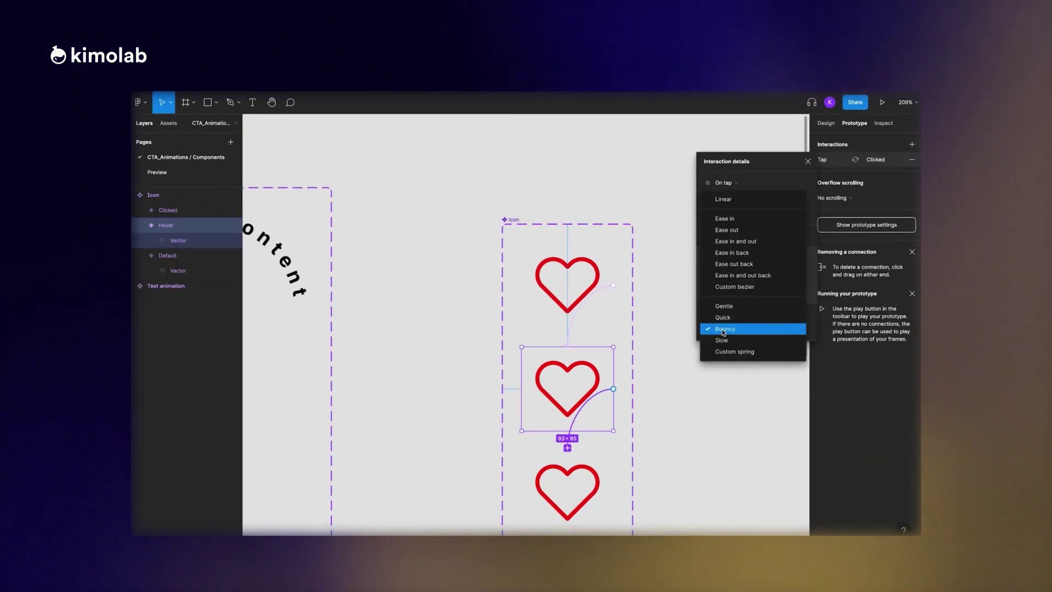
click(723, 329)
- Link the Clicked heart back to Default, then select the hover heart's shape
click(583, 485)
drag(613, 492, 605, 254)
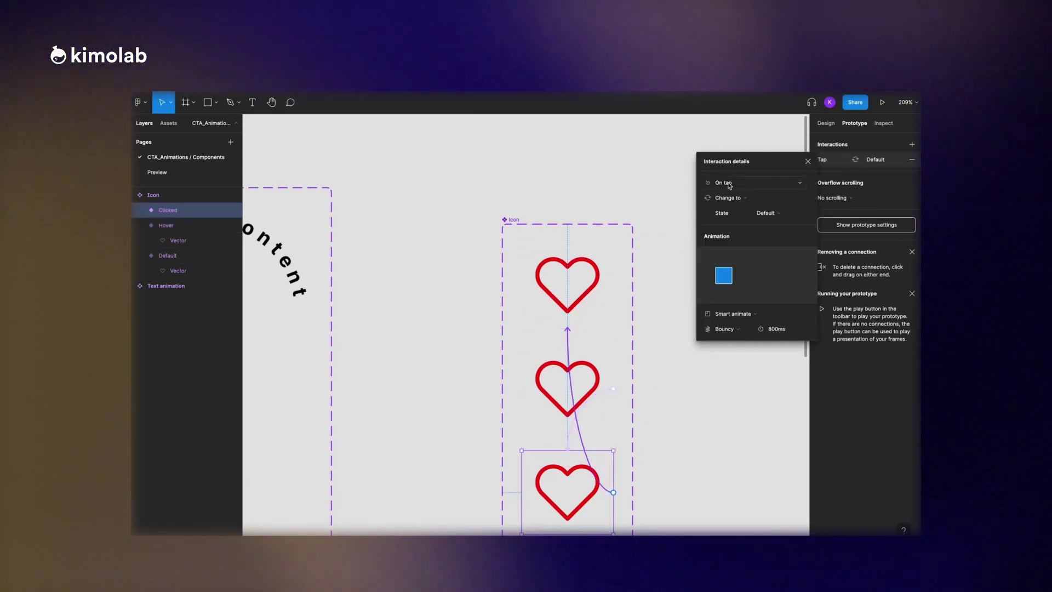
click(591, 367)
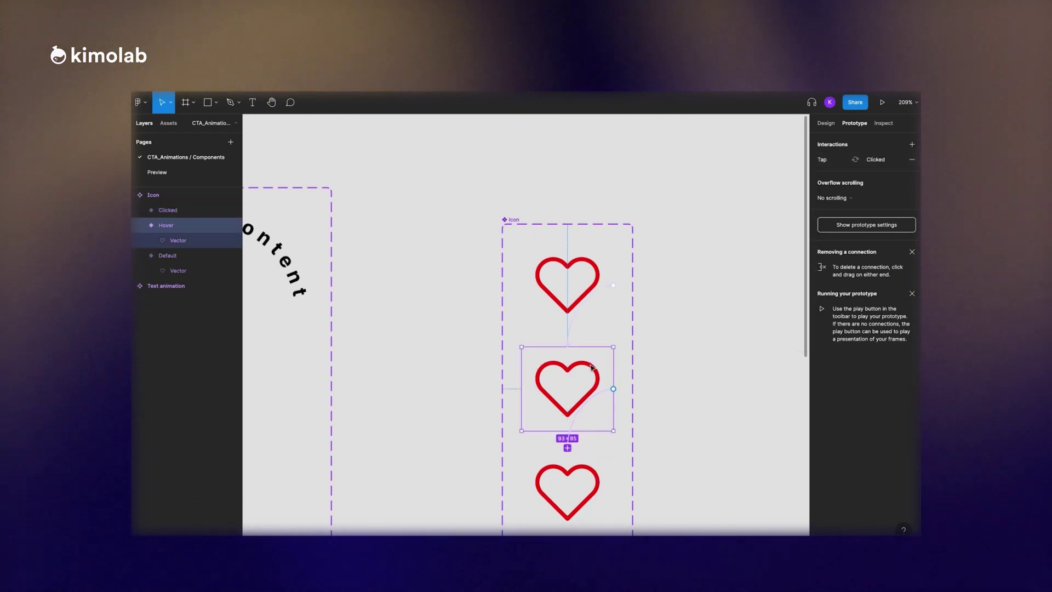
double_click(591, 365)
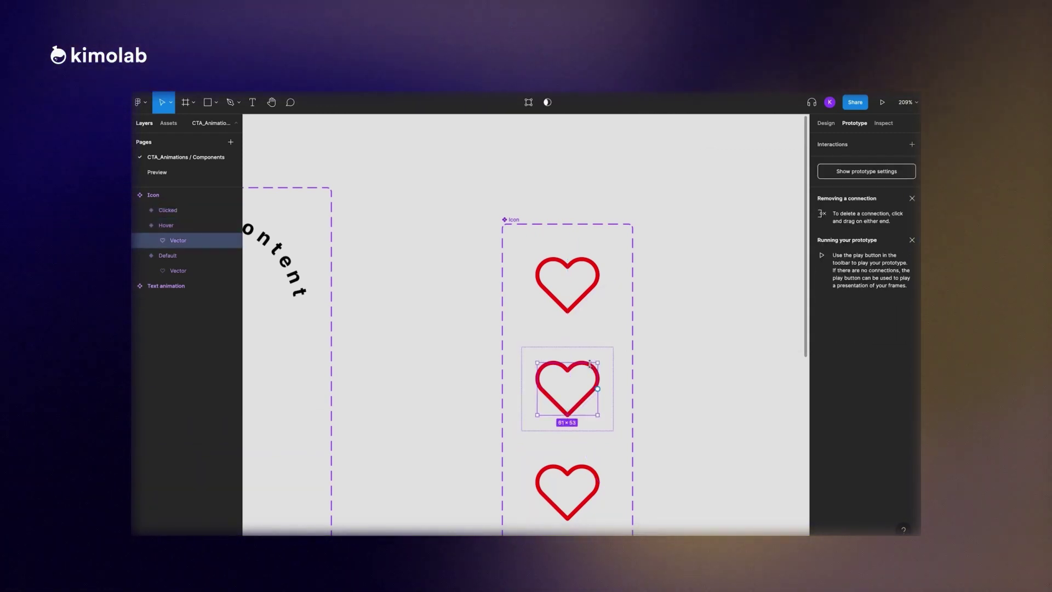
- Scale up the Hover variant's heart slightly, then select the heart shape inside the Clicked variant
drag(600, 359, 607, 351)
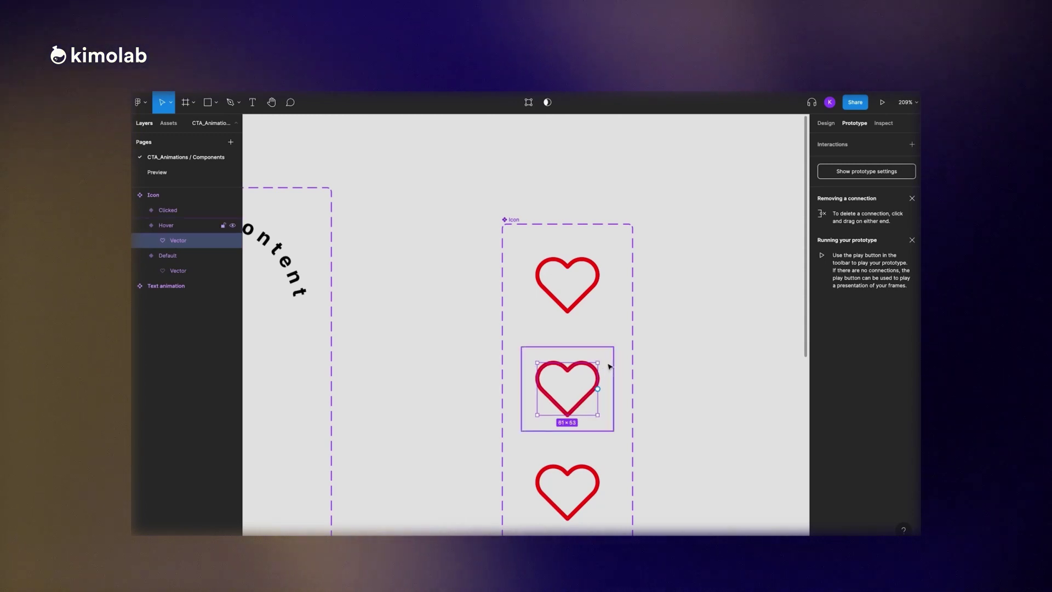
drag(603, 356, 604, 356)
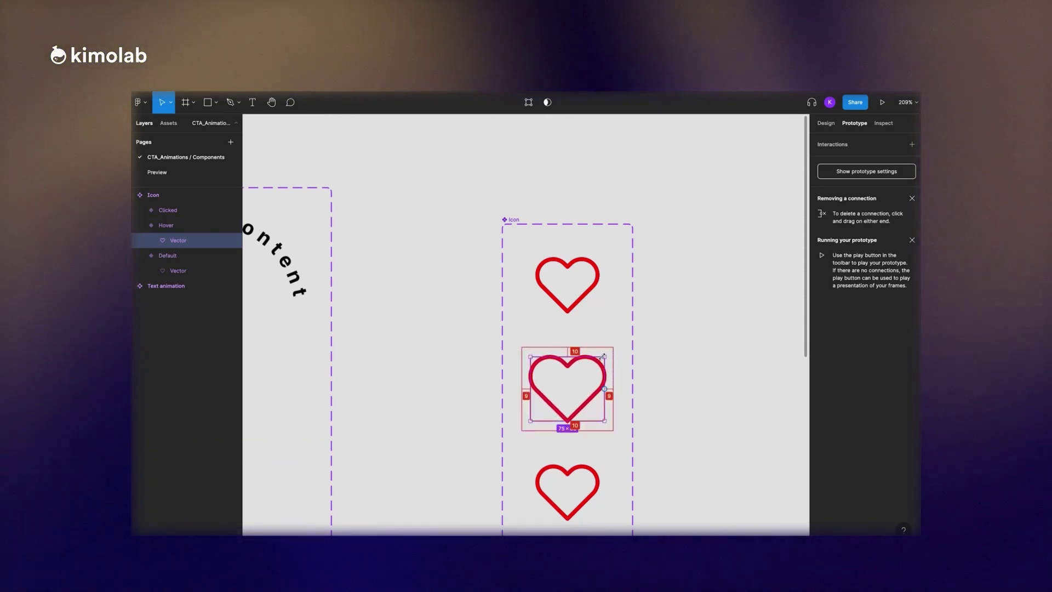
click(586, 468)
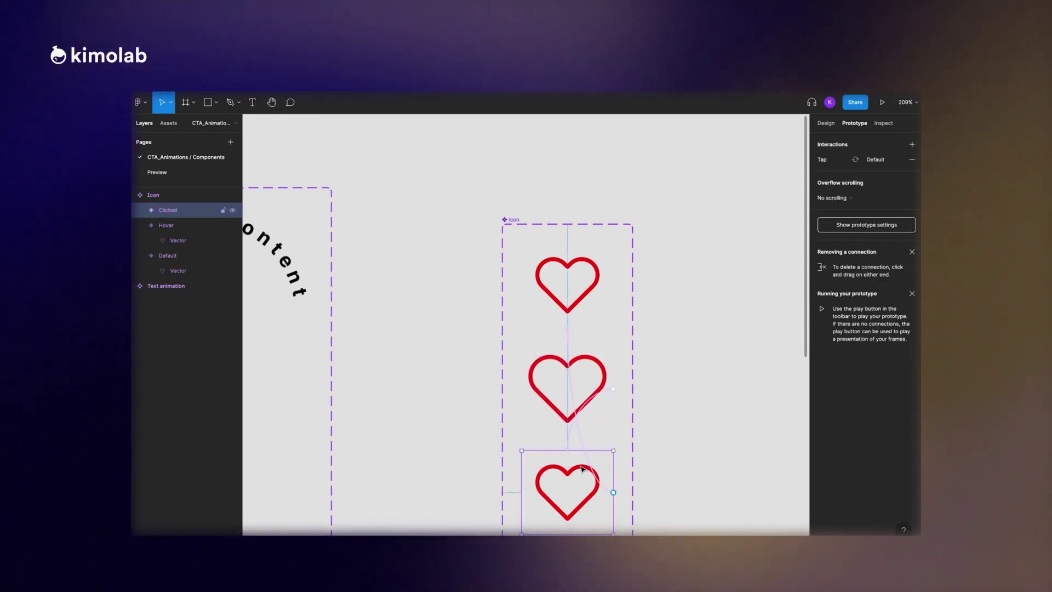
double_click(582, 468)
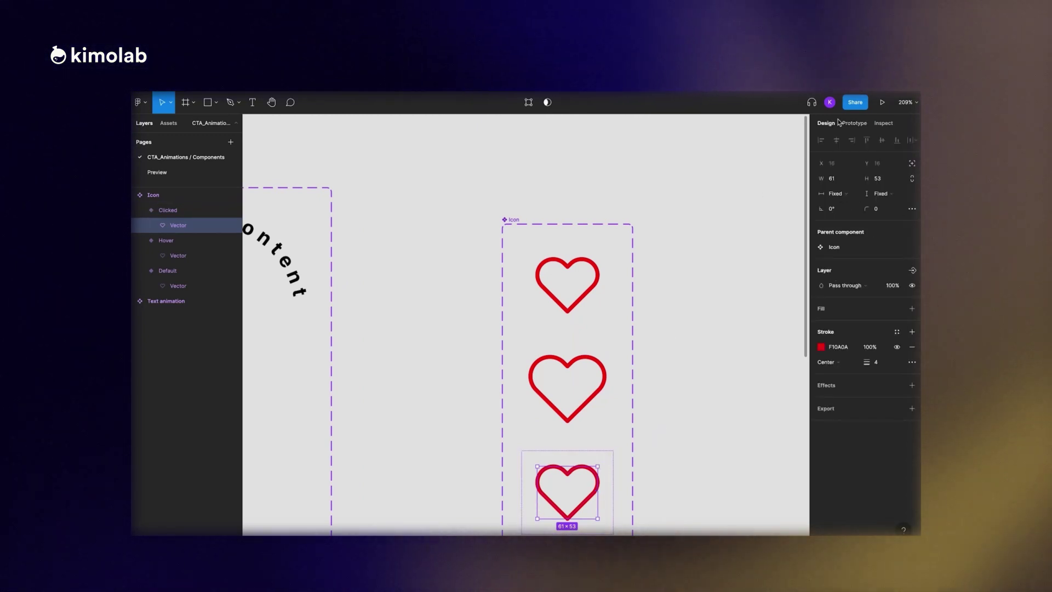
- Give the Clicked heart a solid red F10A0A fill, and set the Default heart's outline to white
click(911, 309)
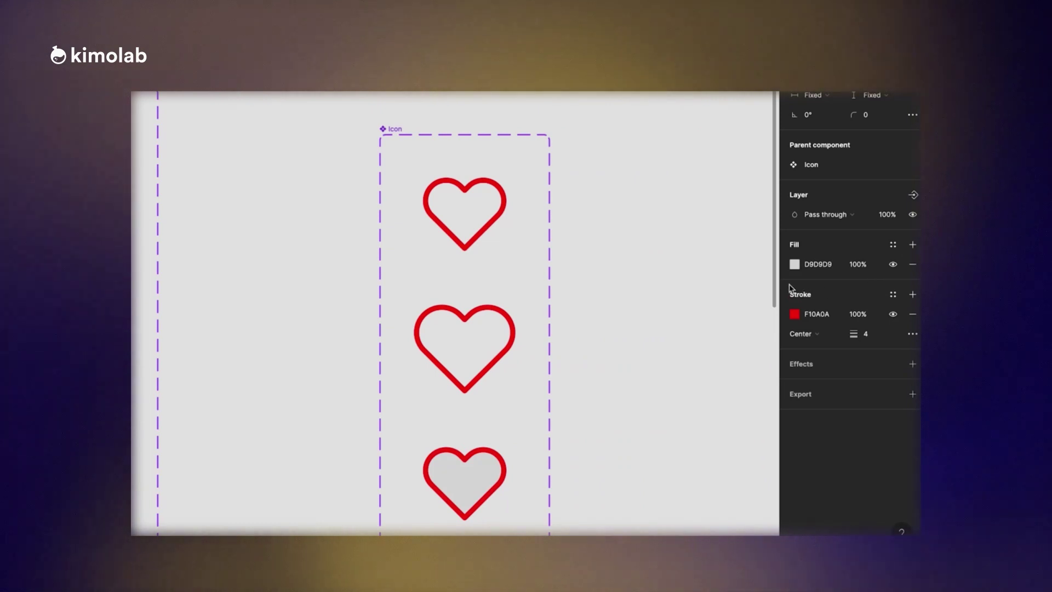
click(794, 264)
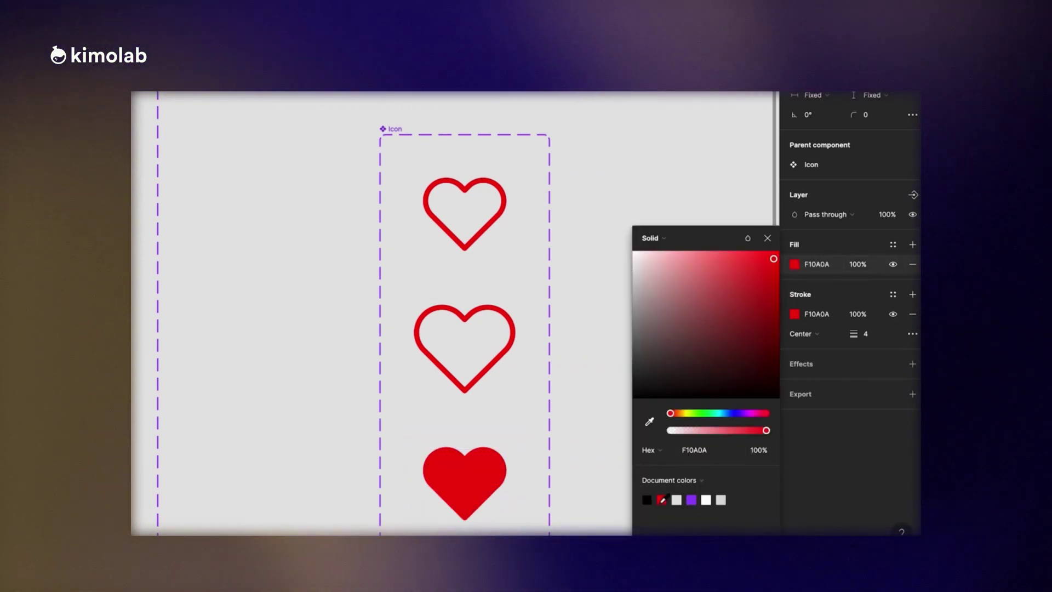
click(494, 222)
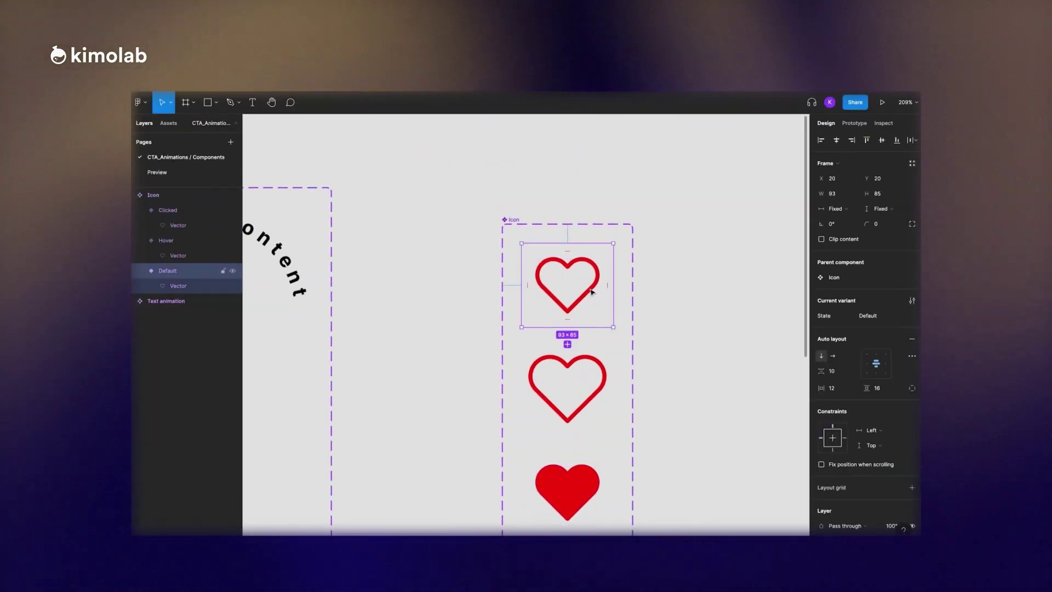
click(592, 292)
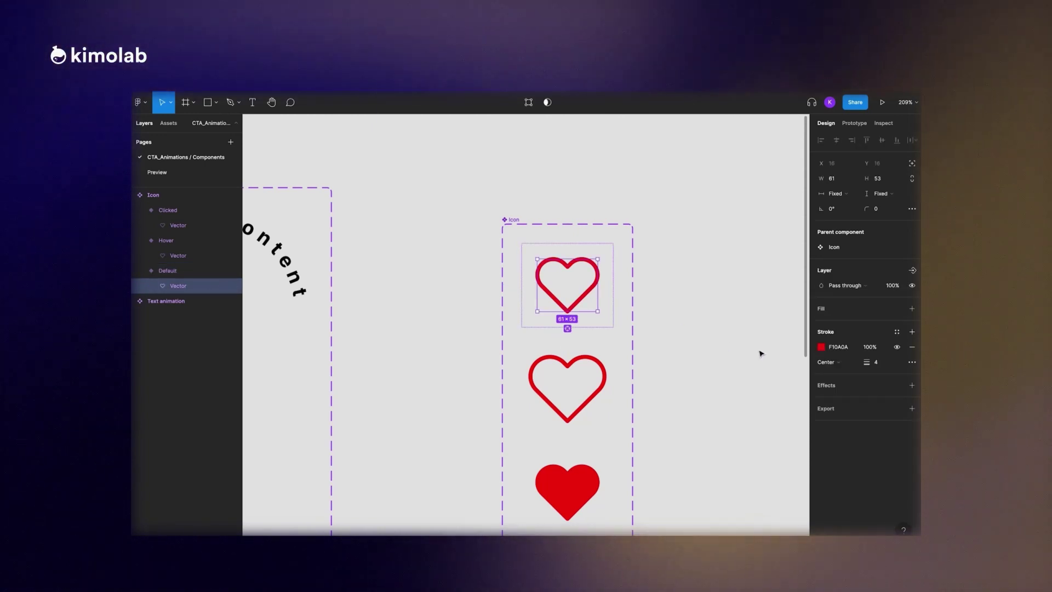
click(820, 347)
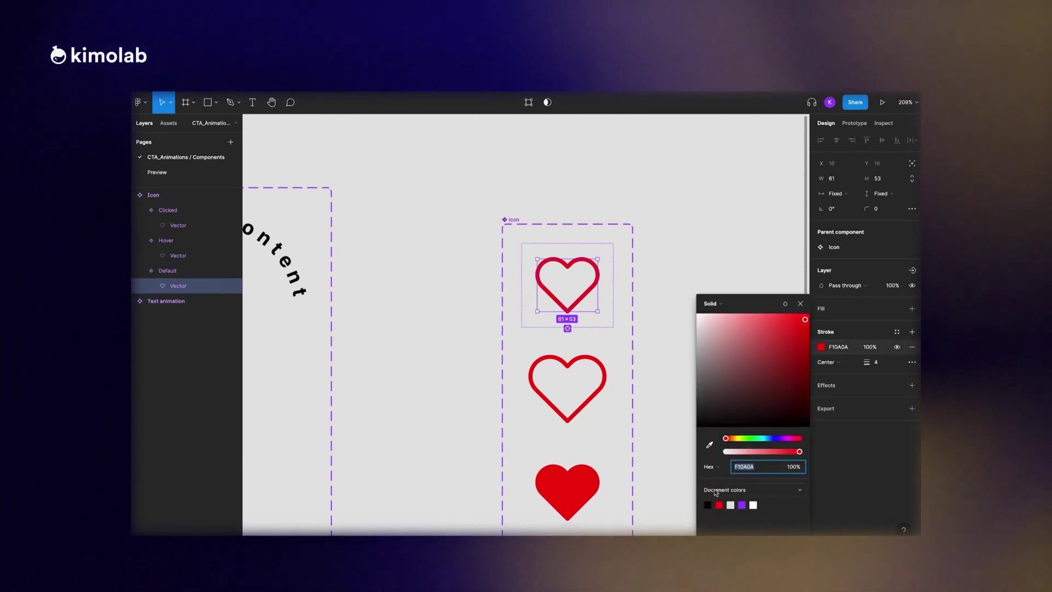
click(753, 504)
- Change the Default heart's outline colour to light grey EBEBEB
click(650, 271)
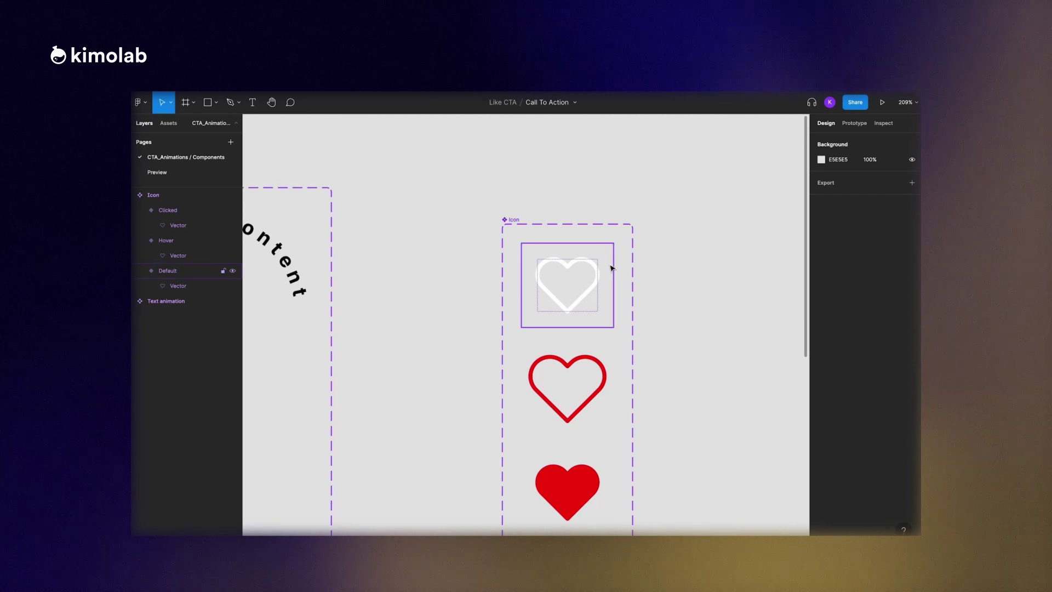
click(595, 267)
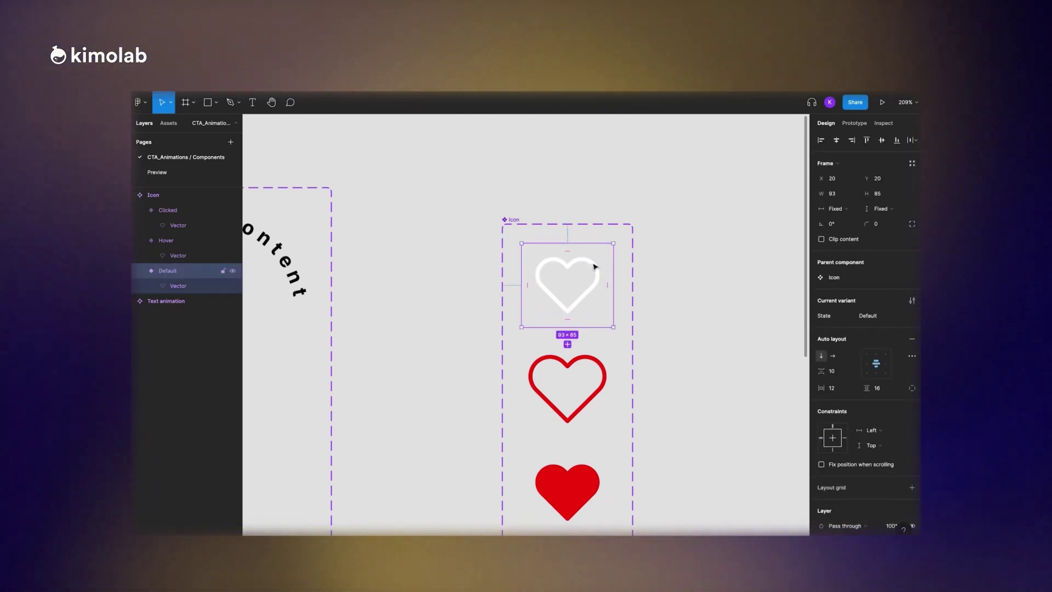
double_click(593, 265)
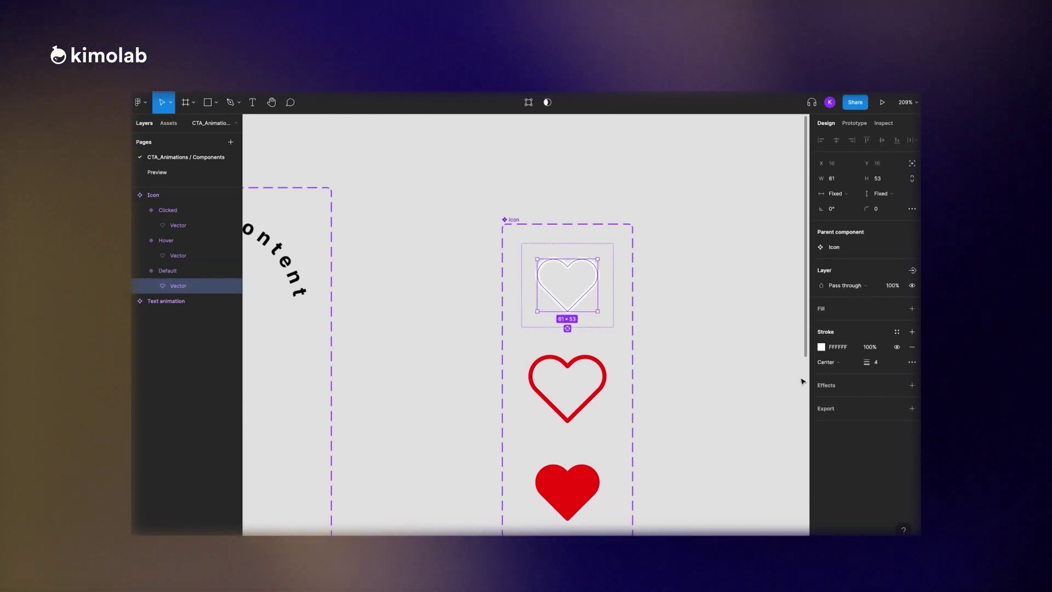
click(820, 347)
mouse_move(702, 324)
mouse_down()
mouse_move(687, 327)
mouse_move(683, 345)
mouse_up()
click(653, 289)
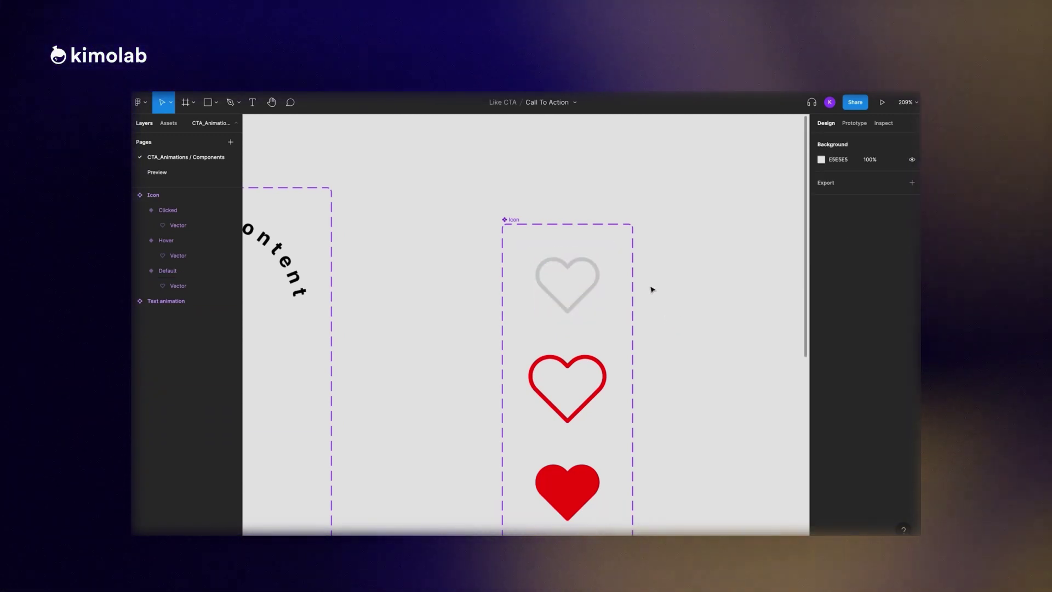
- On the Preview page, place the heart Icon component from Assets onto the iPhone frame
click(164, 172)
click(167, 127)
drag(158, 196, 528, 287)
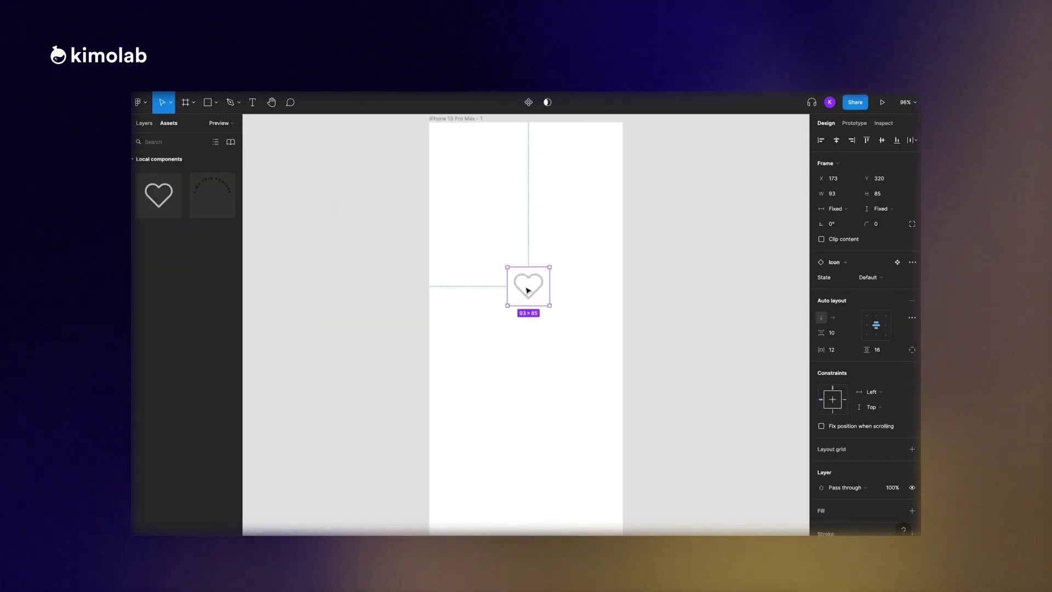
- Present the prototype and test the heart's hover and clicked states
click(880, 107)
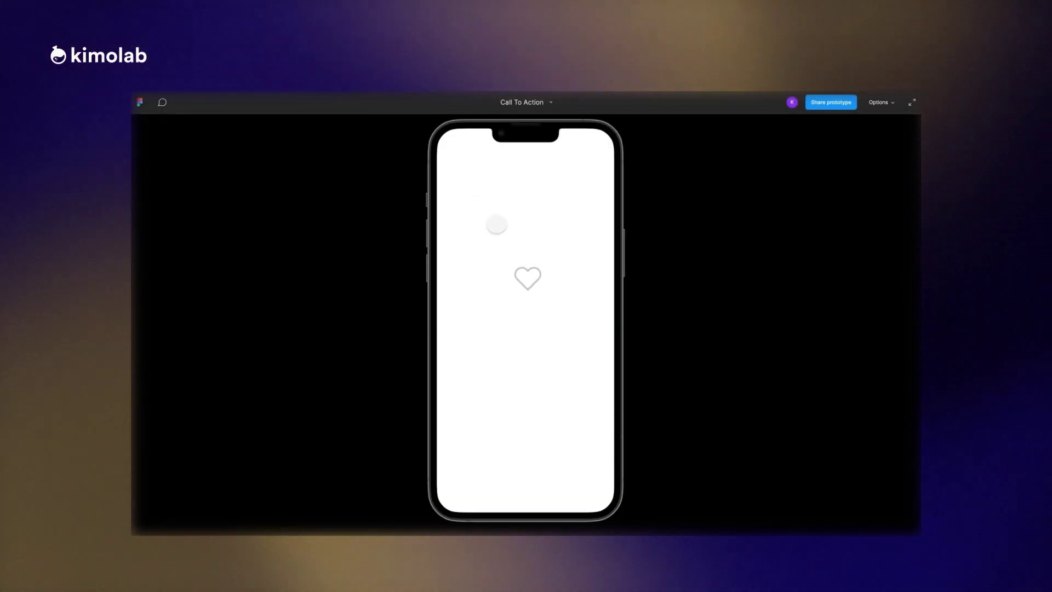
click(528, 274)
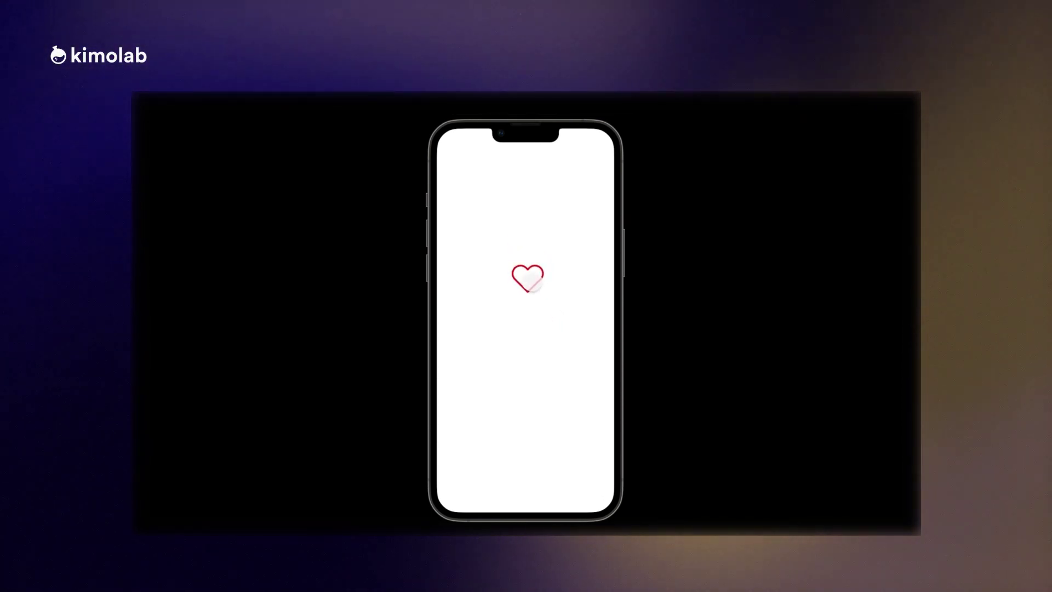
click(530, 280)
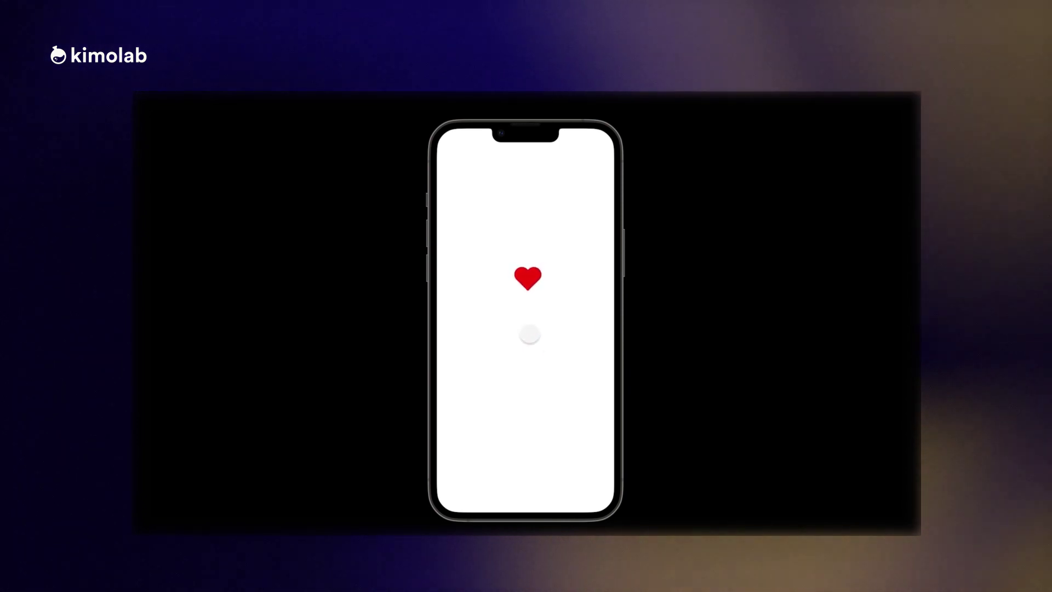
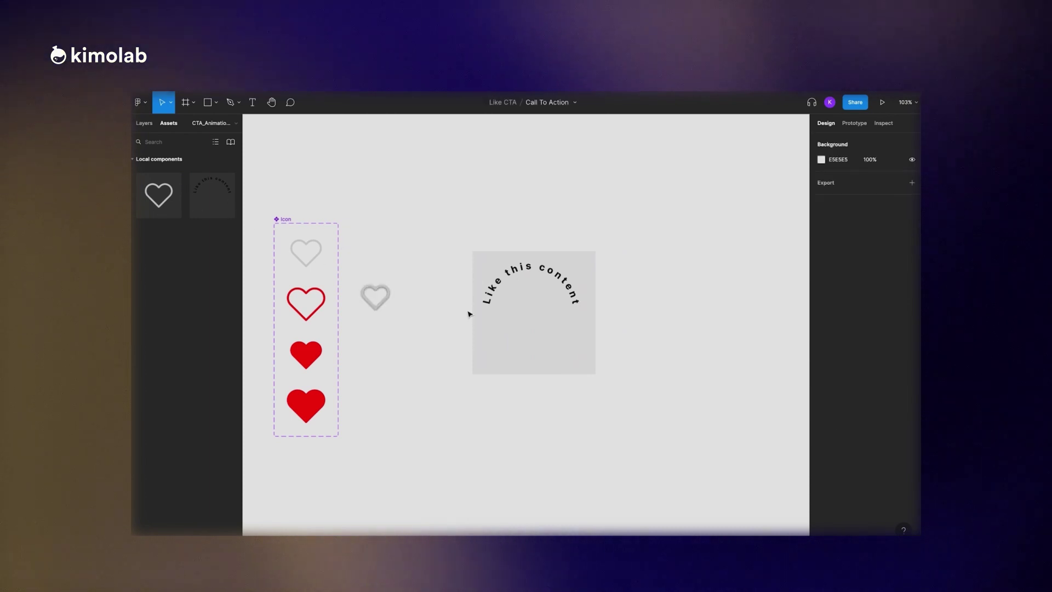
- Centre the heart and text on the square, then round it into a circle with radius 127
click(836, 142)
click(882, 141)
click(589, 262)
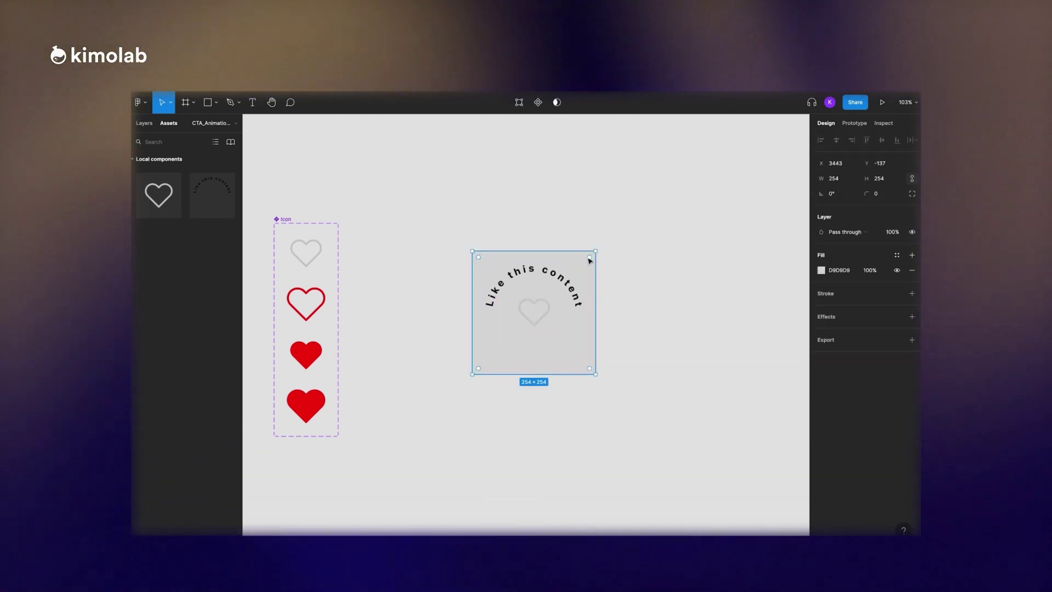
drag(589, 260, 495, 319)
drag(597, 250, 587, 255)
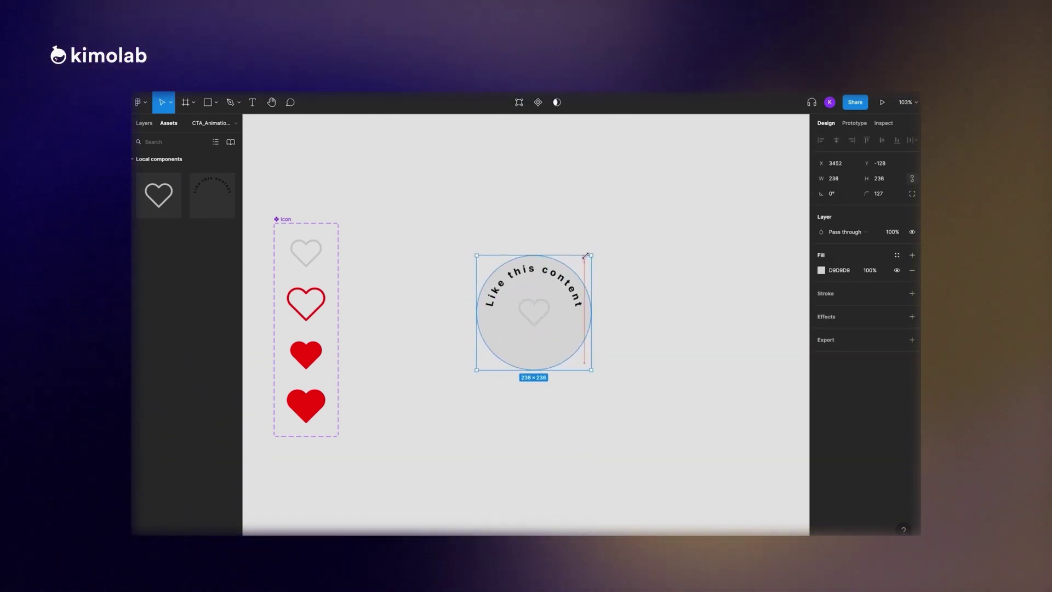
- Fill the circle white FFFFFF and ring the outer and inner circles with black 2 px strokes
click(821, 270)
drag(703, 295, 688, 277)
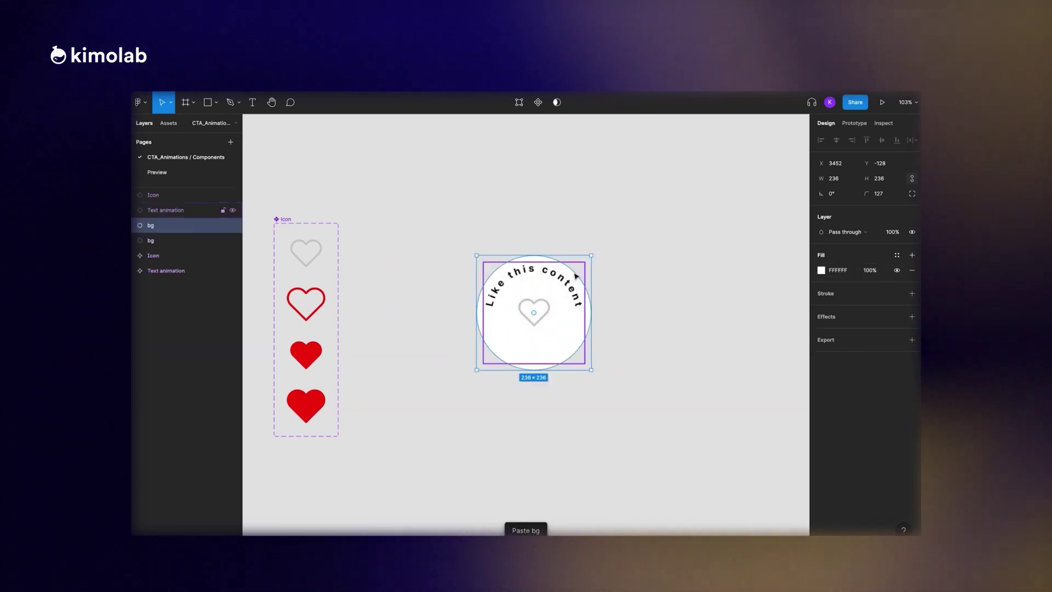
drag(590, 255, 569, 278)
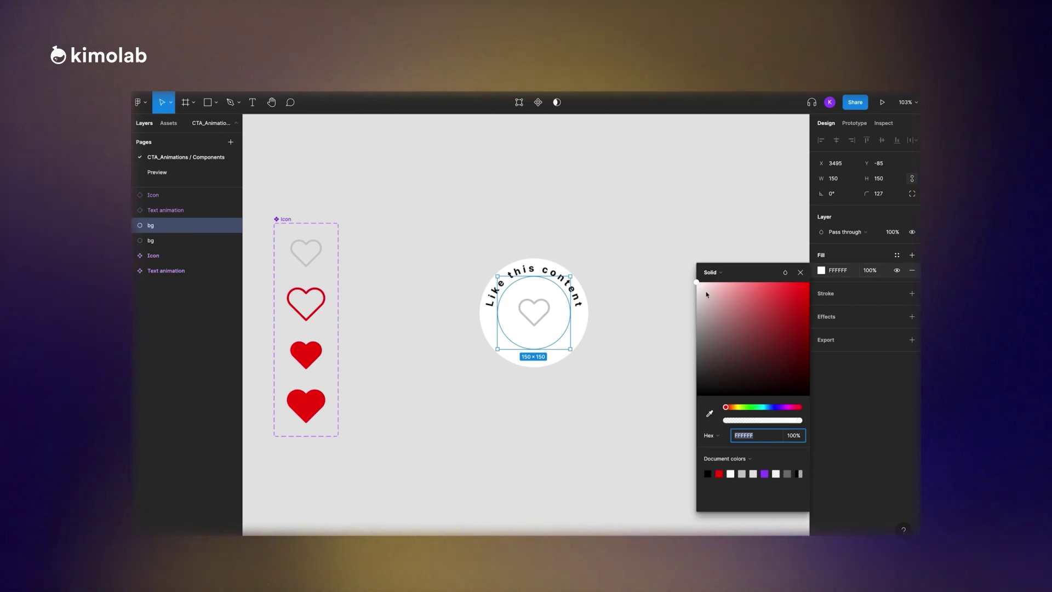
click(585, 311)
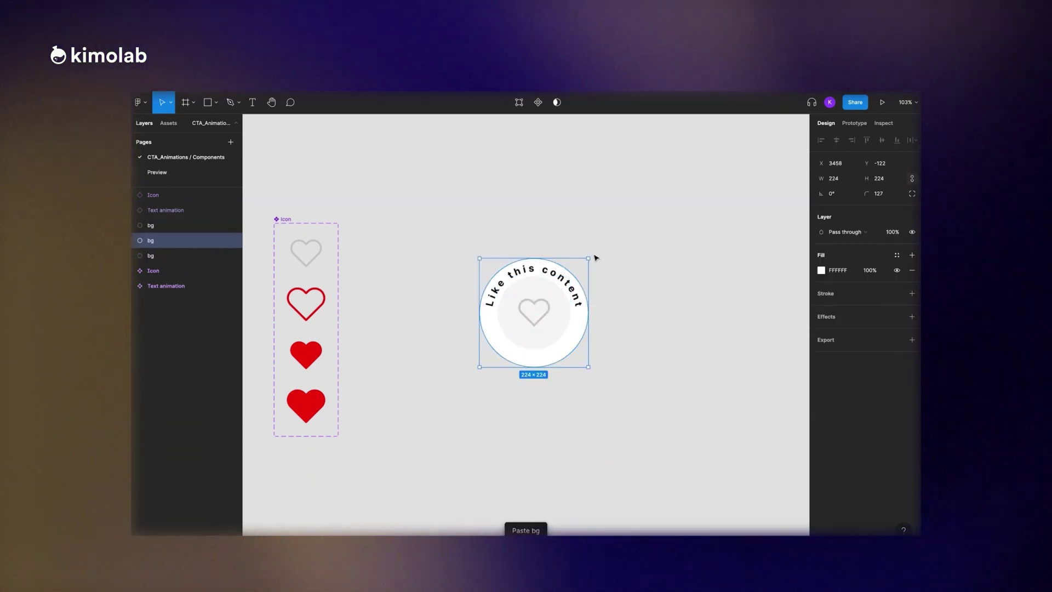
click(912, 278)
click(821, 293)
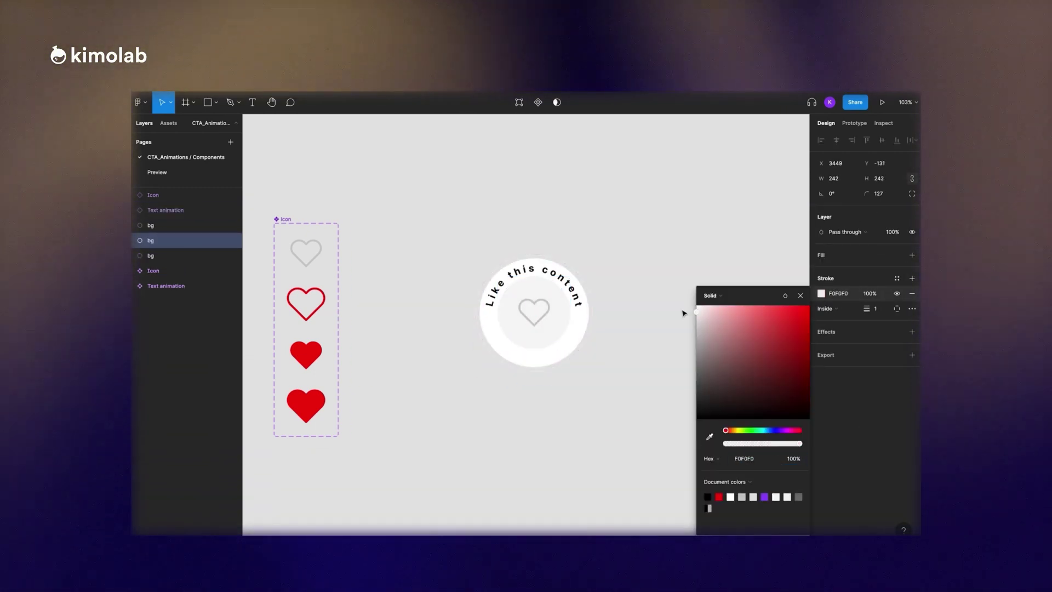
click(616, 273)
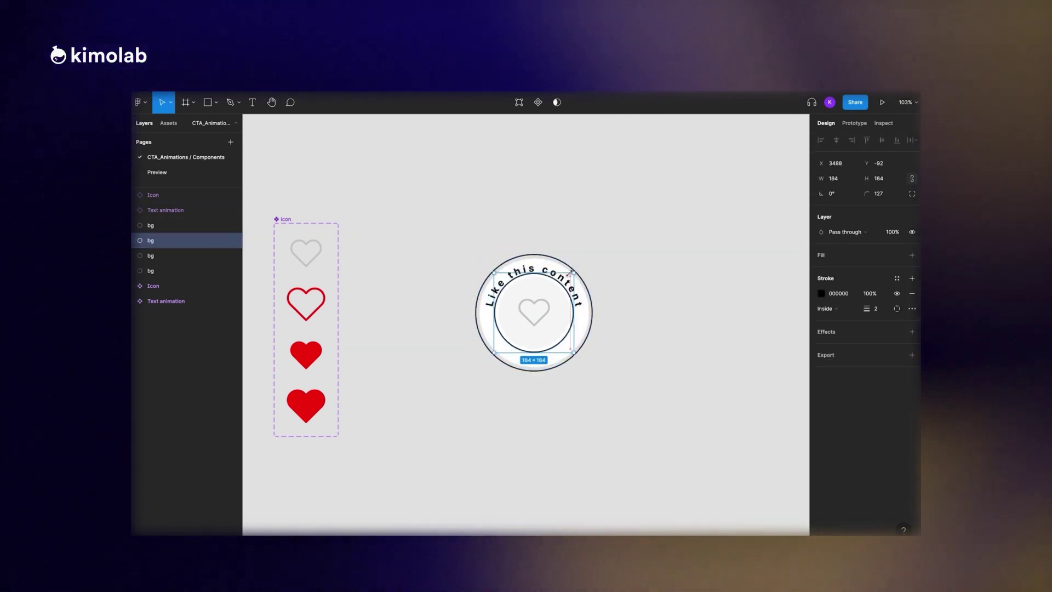
drag(593, 254, 574, 272)
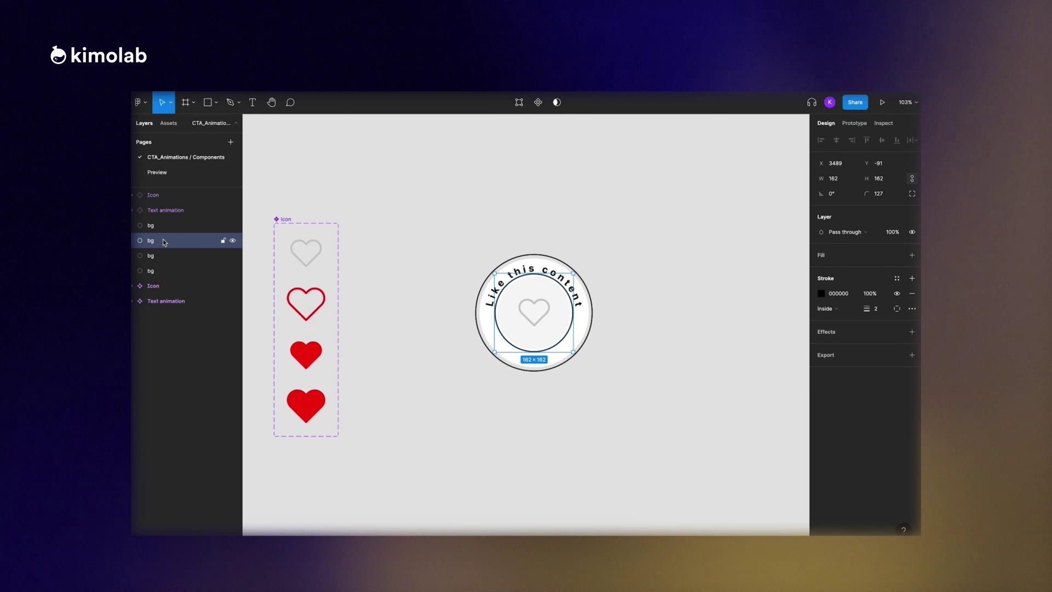
- Group the circle layers and name the group 'Button/ Like'
click(159, 225)
click(667, 307)
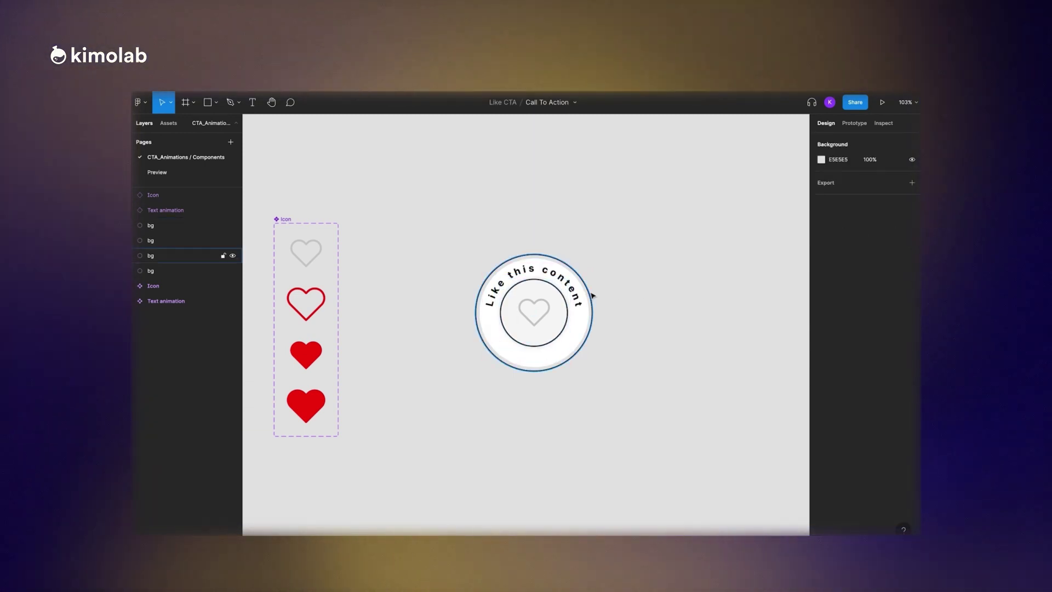
click(592, 296)
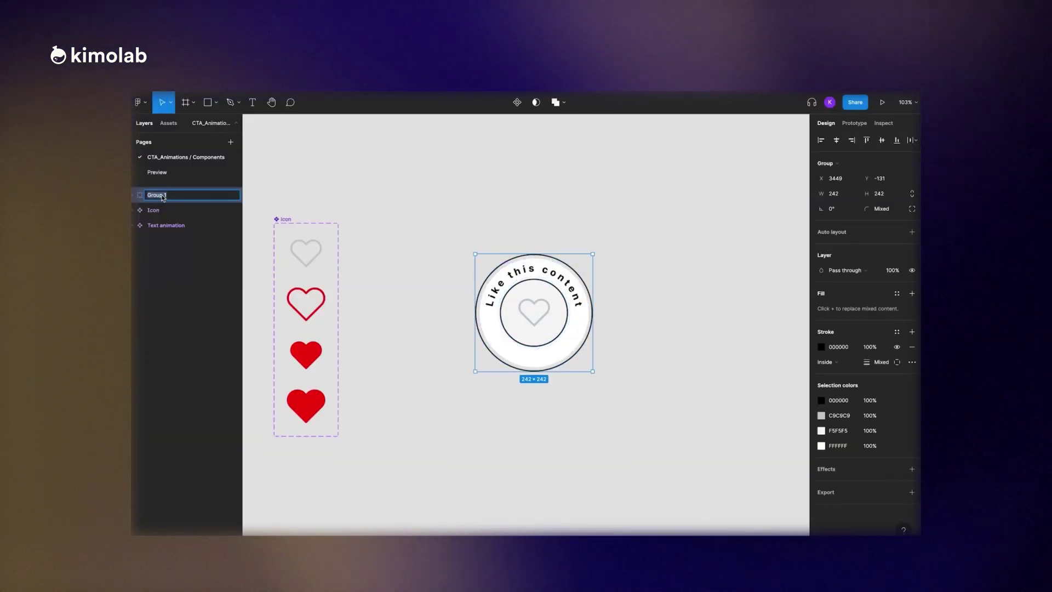
text(Like)
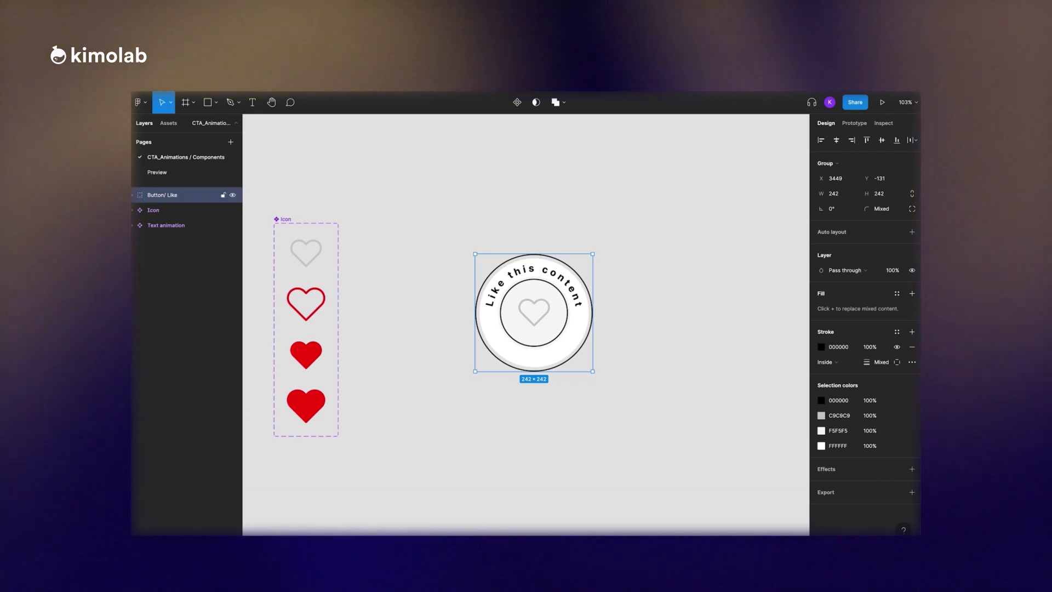
key(Return)
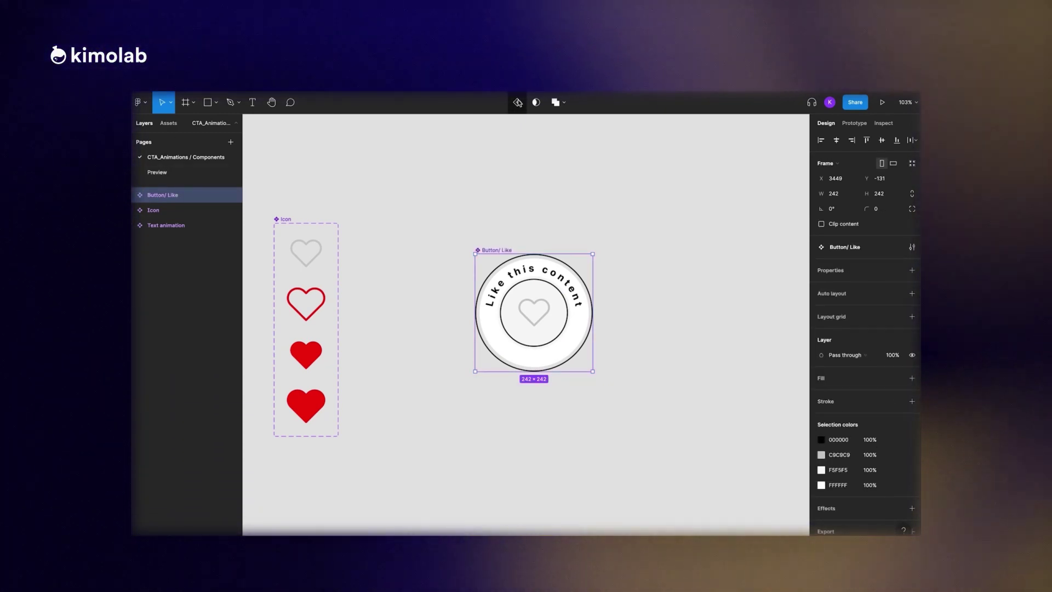
- On the Preview page, drag the Button/ Like component from Assets onto the iPhone 13 Pro Max frame
click(157, 172)
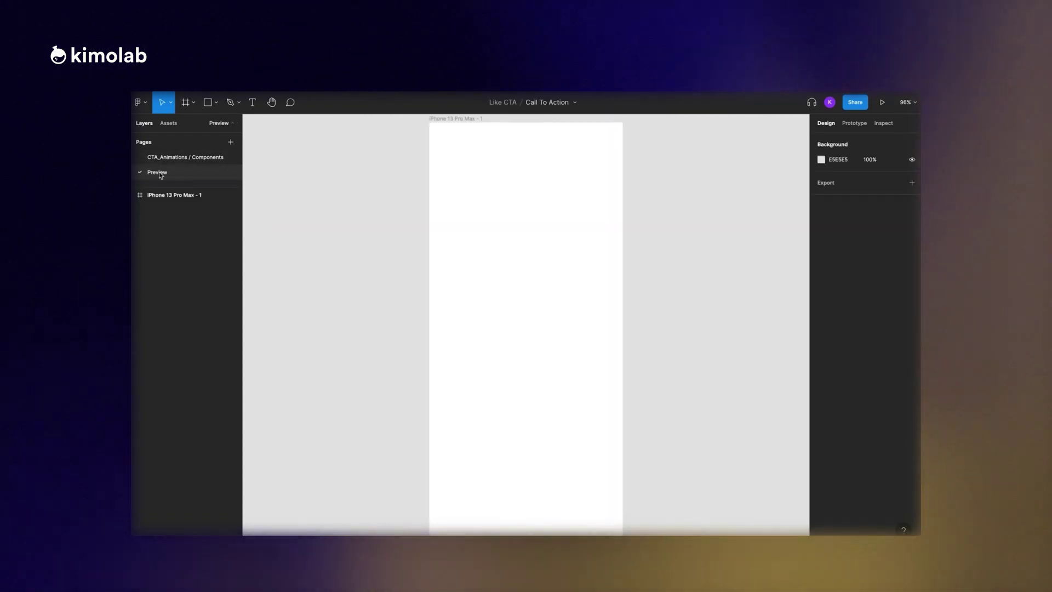
click(169, 123)
drag(162, 275, 530, 292)
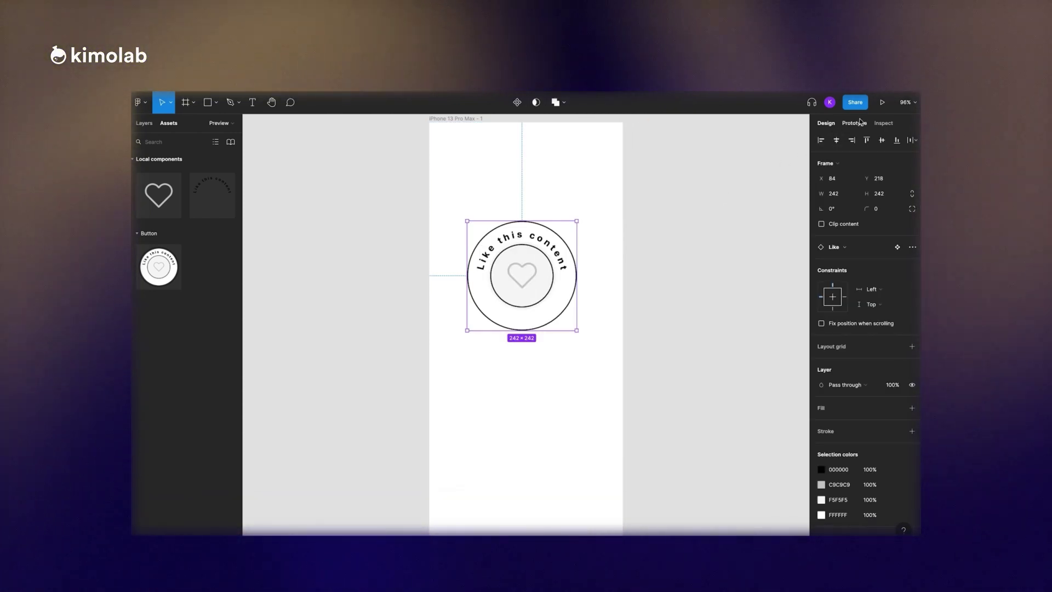
- Present the prototype and tap the heart to like, unlike, and like again
click(882, 102)
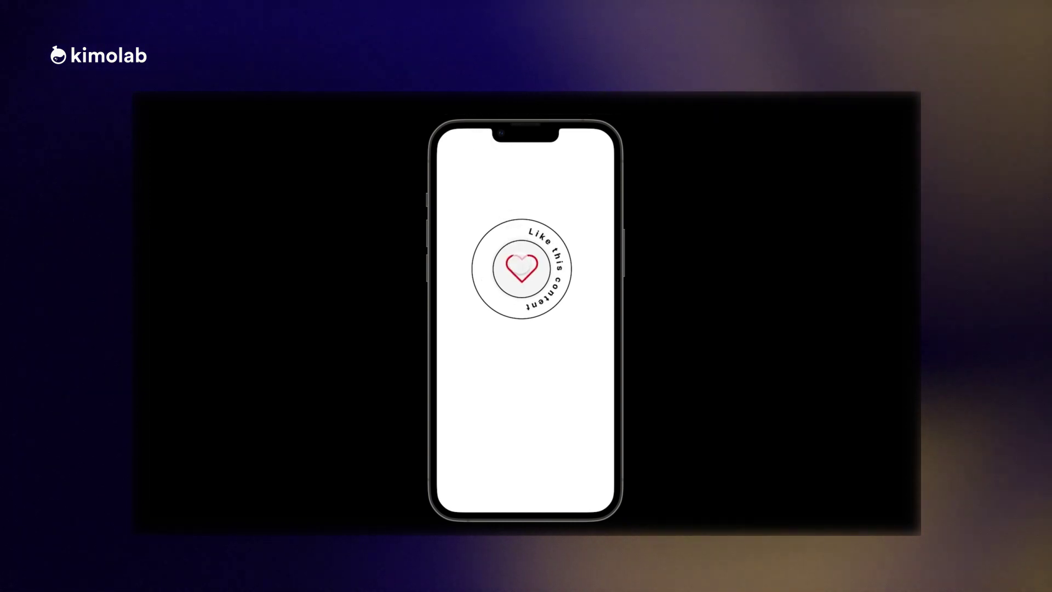
click(521, 267)
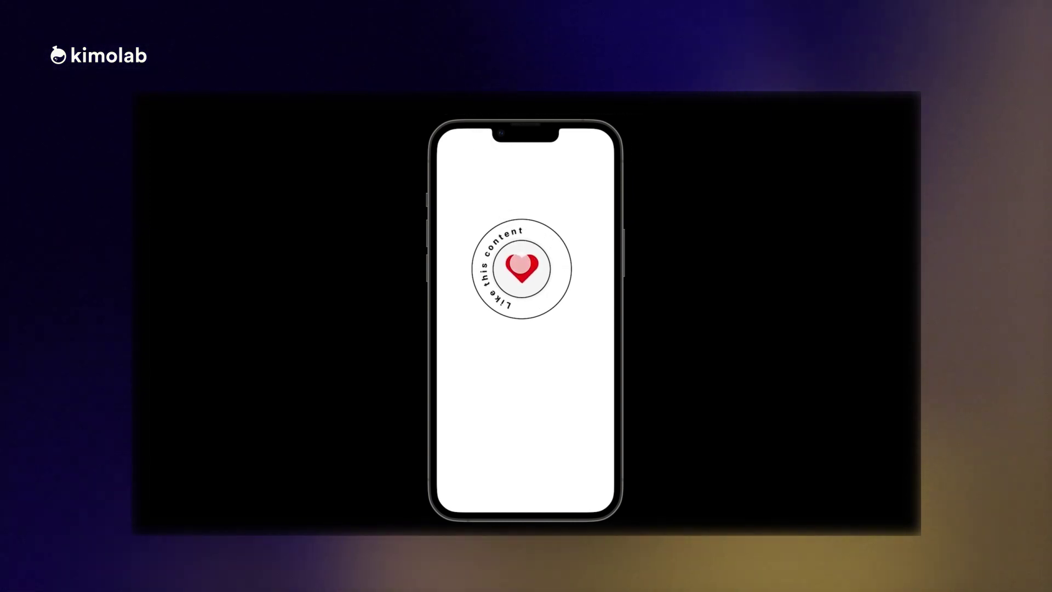
click(521, 264)
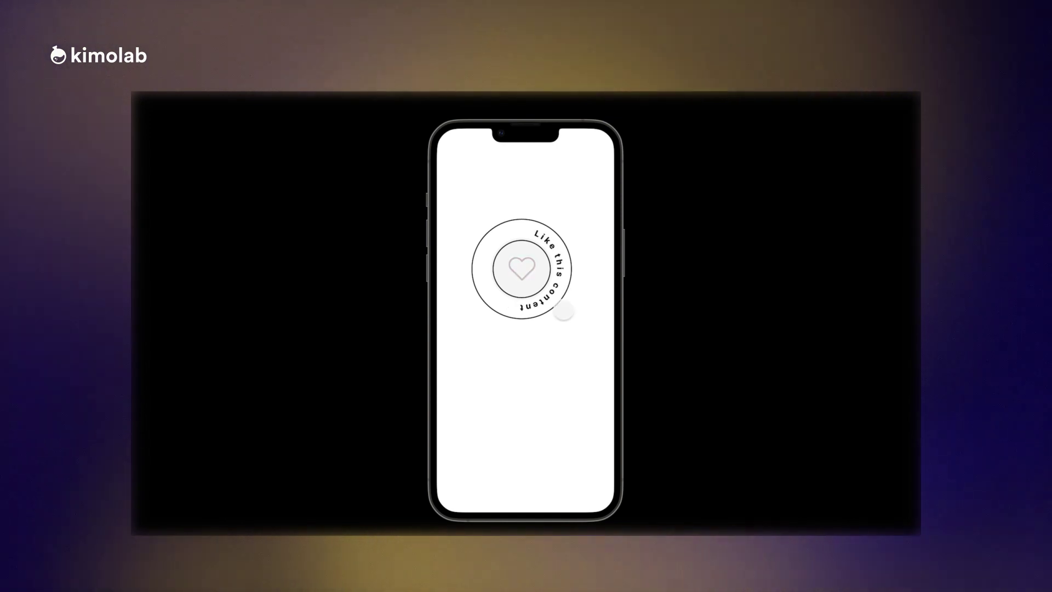
click(521, 269)
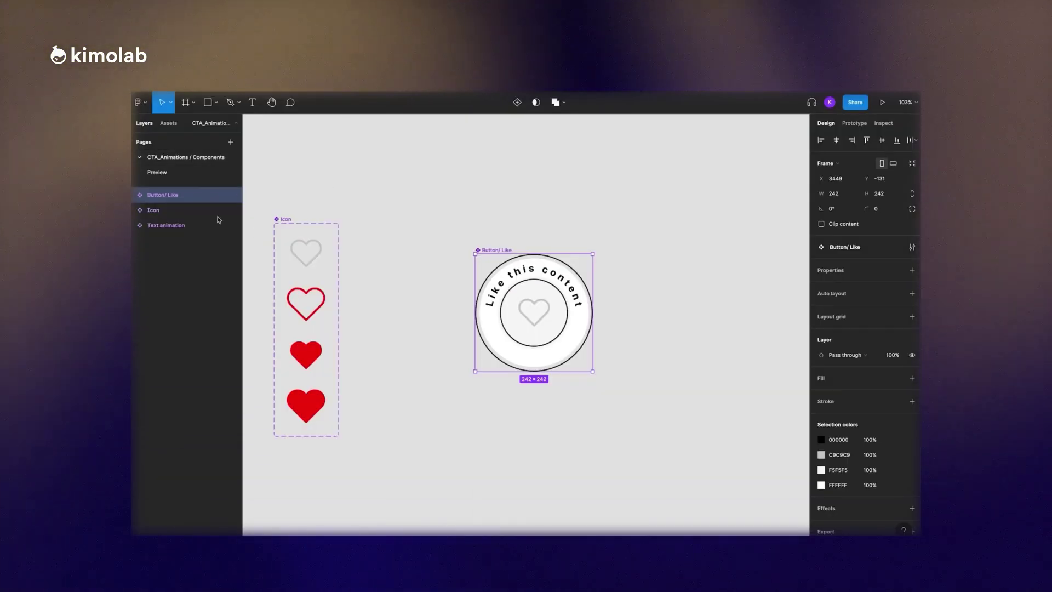
- Duplicate the button's background circle and fill the lower copy with near-black 101010
click(167, 286)
key(super+c)
key(super+v)
click(167, 301)
click(821, 370)
drag(732, 367, 695, 421)
- Give the dark copy a layer blur of 20 and tap the heart in the preview
click(913, 417)
click(867, 446)
click(822, 432)
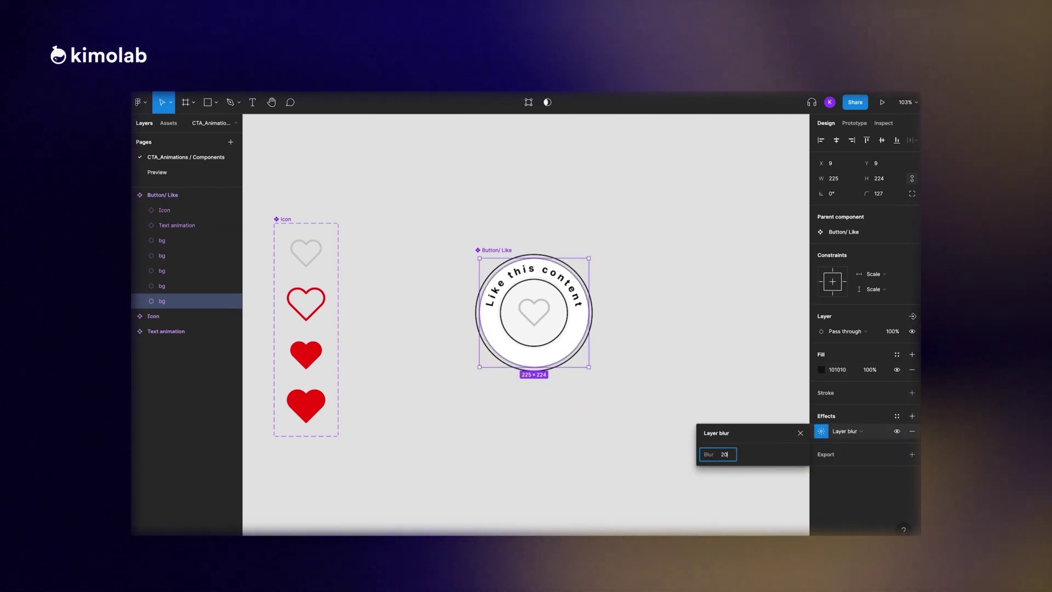
text(20)
key(Return)
click(821, 370)
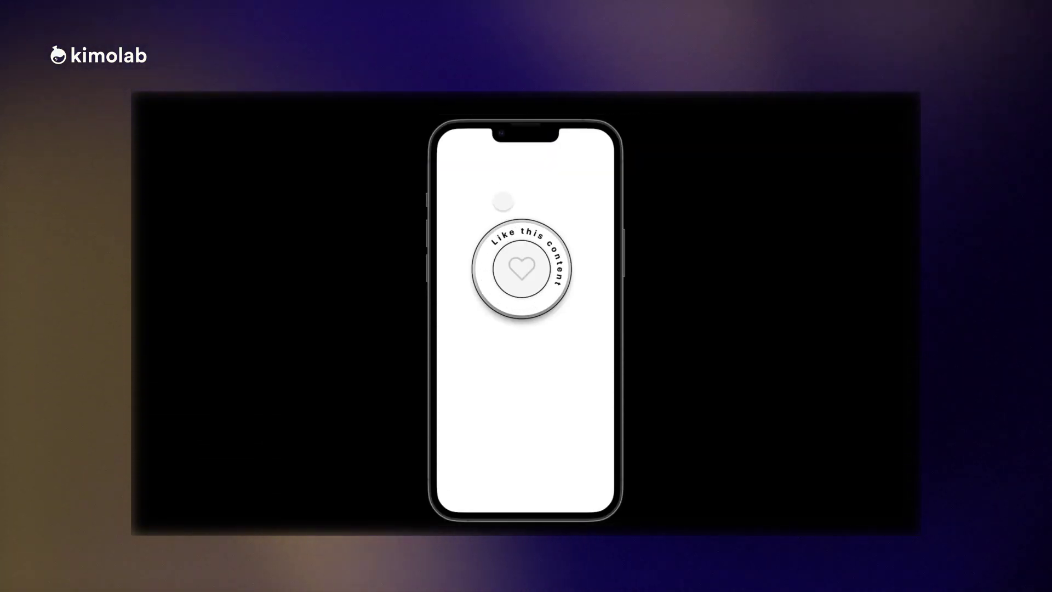
click(516, 267)
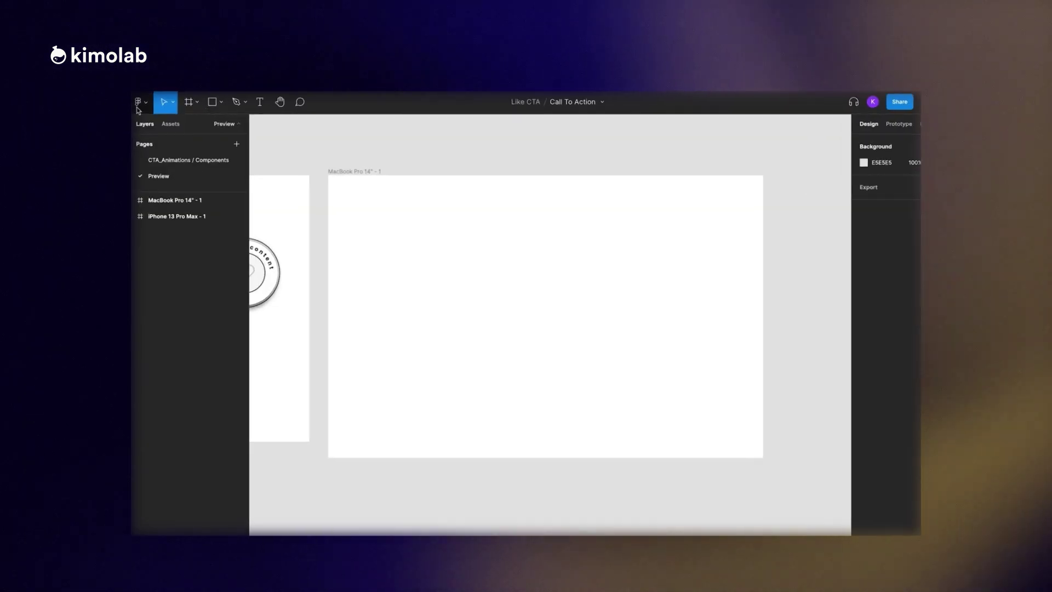
- Use the Unsplash plugin to place an office-interior photo onto the MacBook Pro 14" frame
click(141, 101)
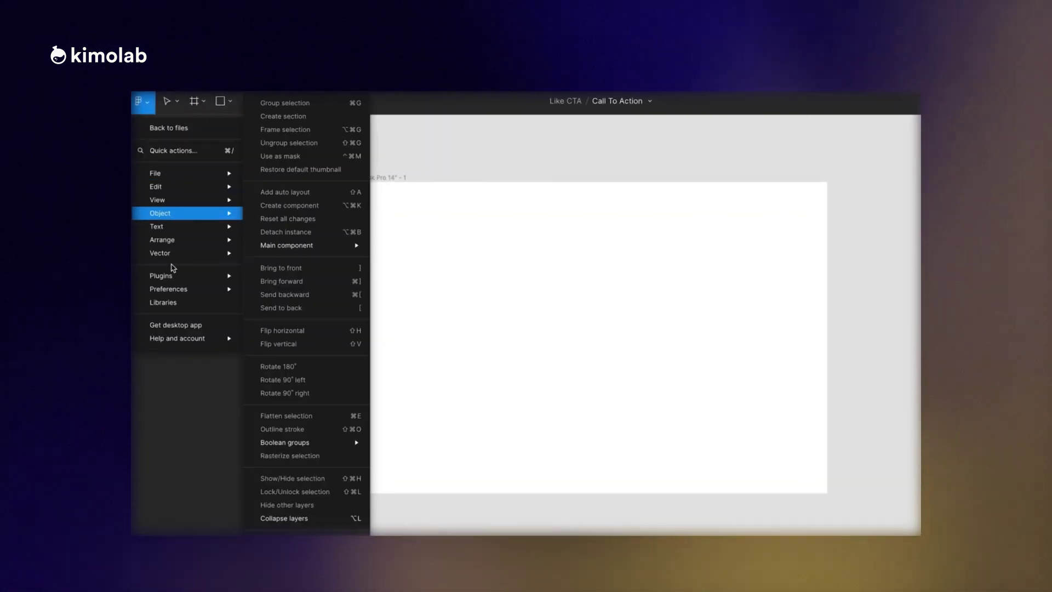
mouse_move(175, 275)
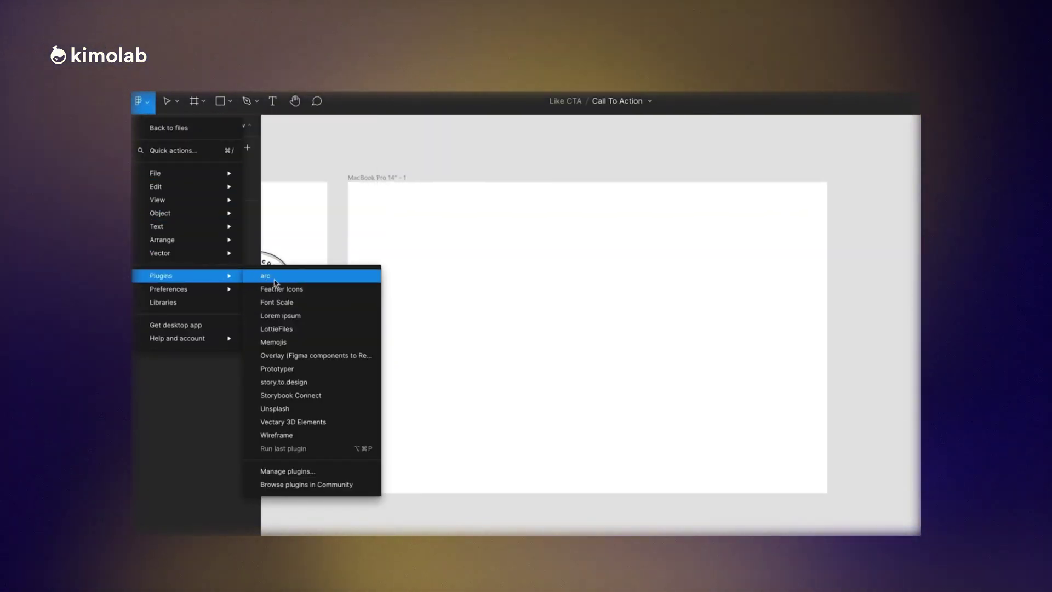
click(296, 409)
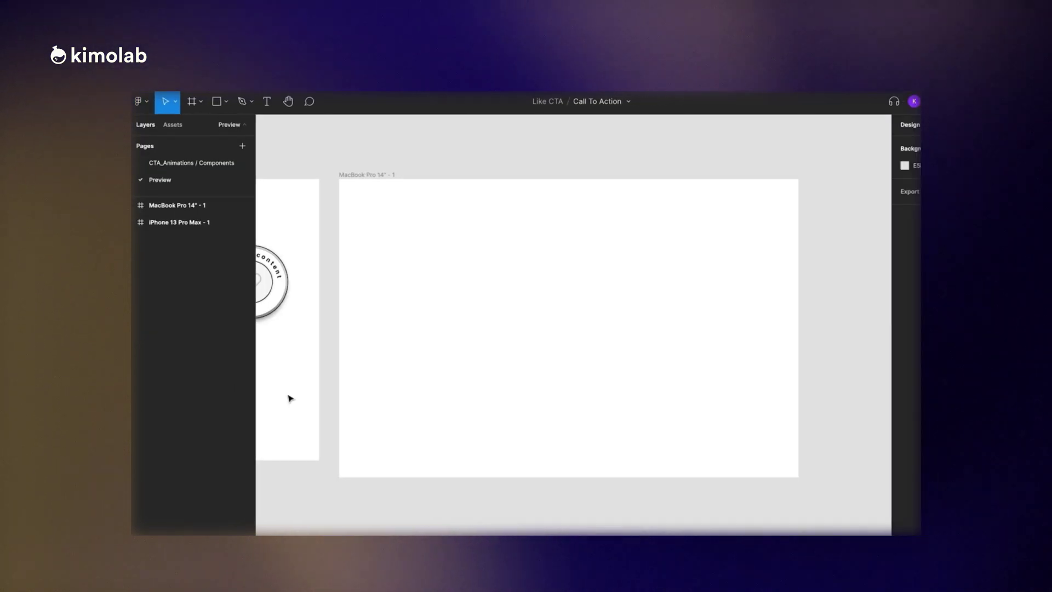
drag(537, 188, 769, 169)
scroll(799, 303, down, 5)
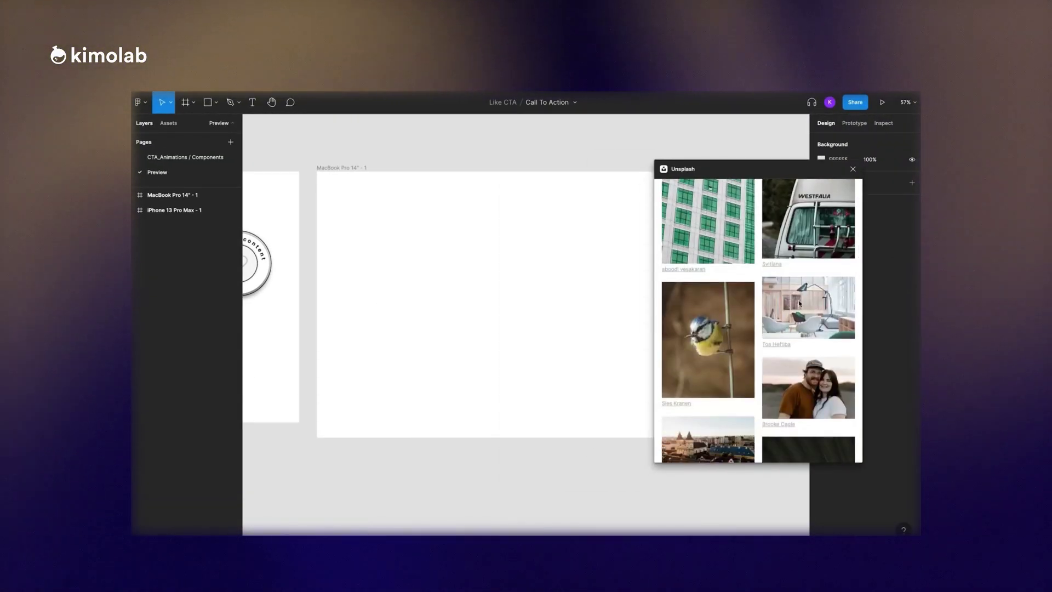
drag(799, 303, 496, 305)
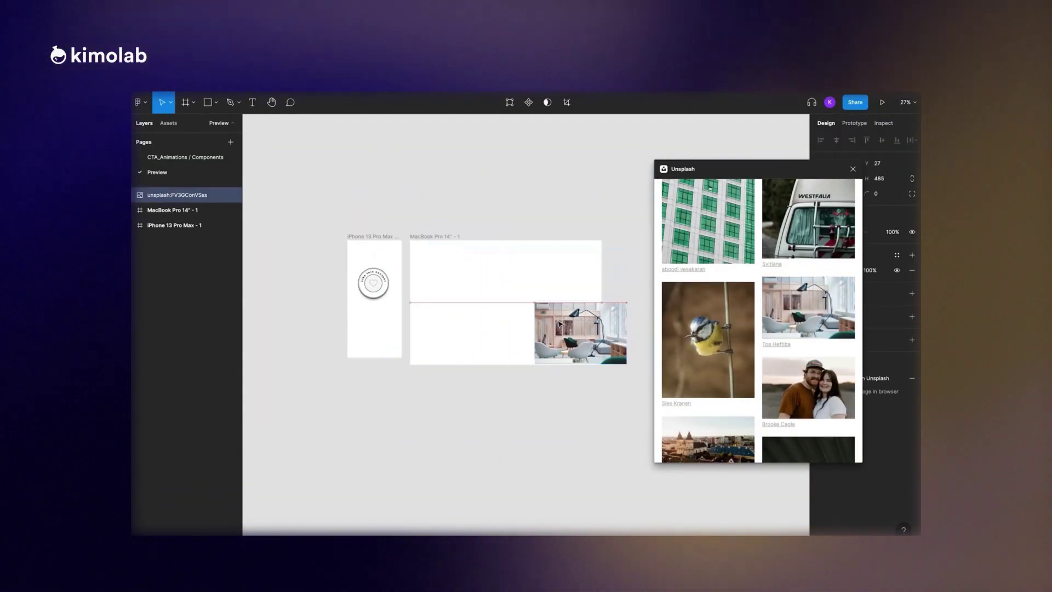
click(852, 169)
scroll(574, 289, up, 8)
scroll(575, 291, left, 3)
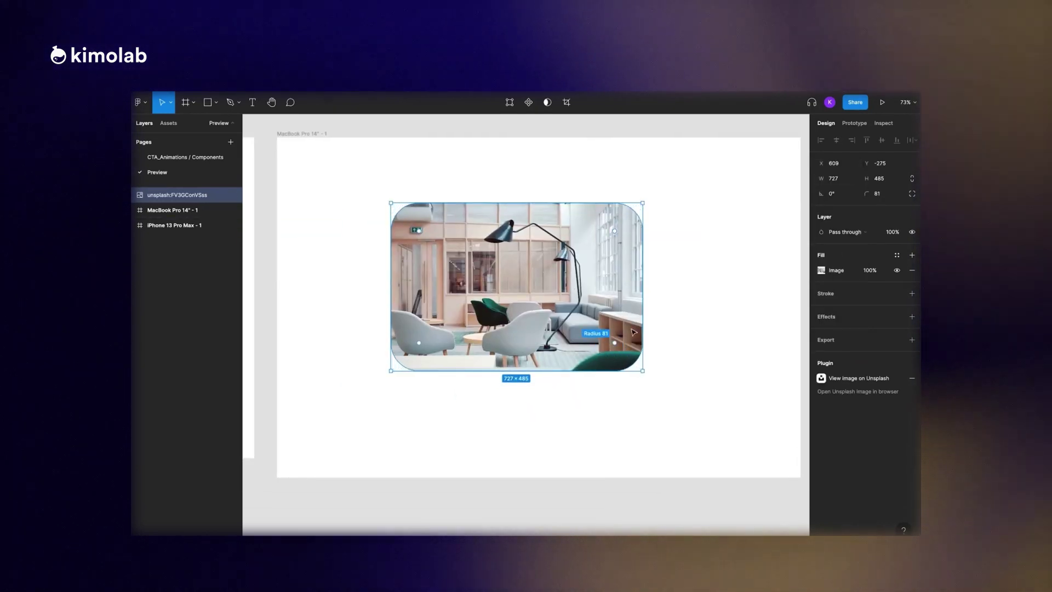
- Show local components and add an auto-height 'New interior design' heading
key(alt+2)
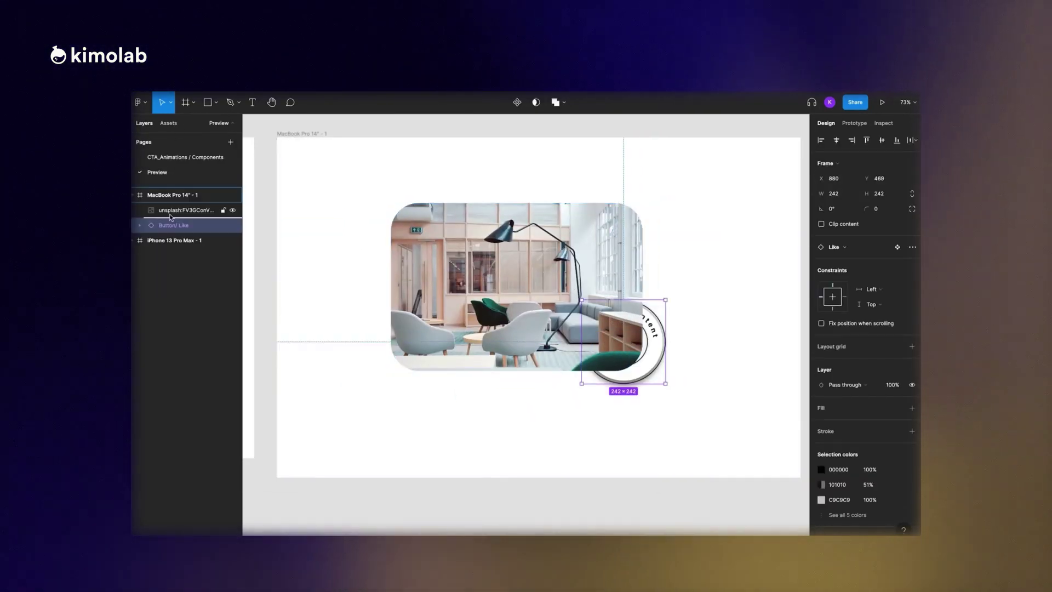
text(New interior design)
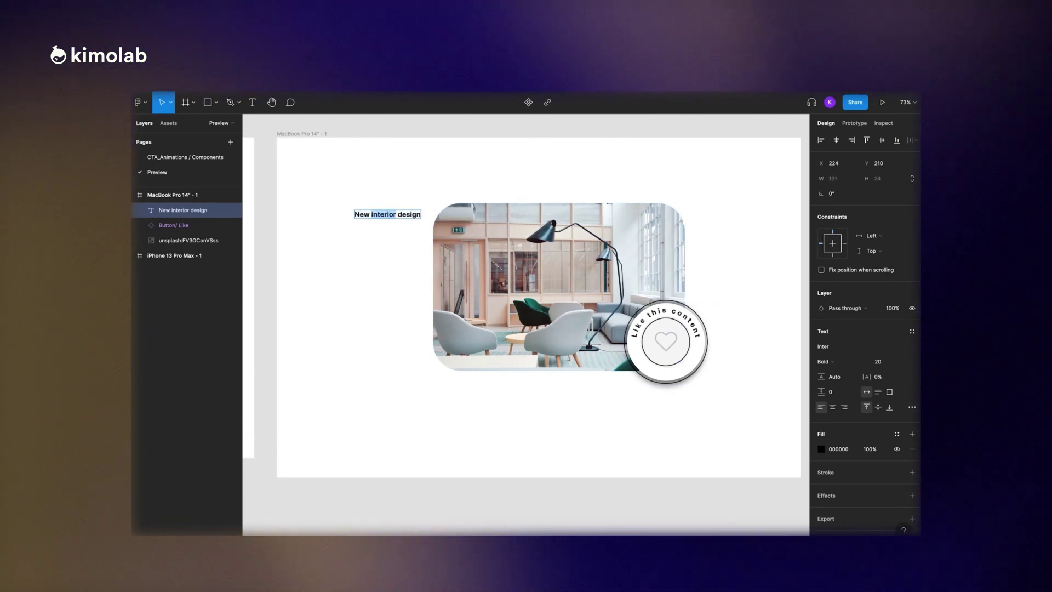
click(912, 407)
click(711, 381)
- Set the heading font size to 48, widen its text box, and present the desktop prototype
click(776, 406)
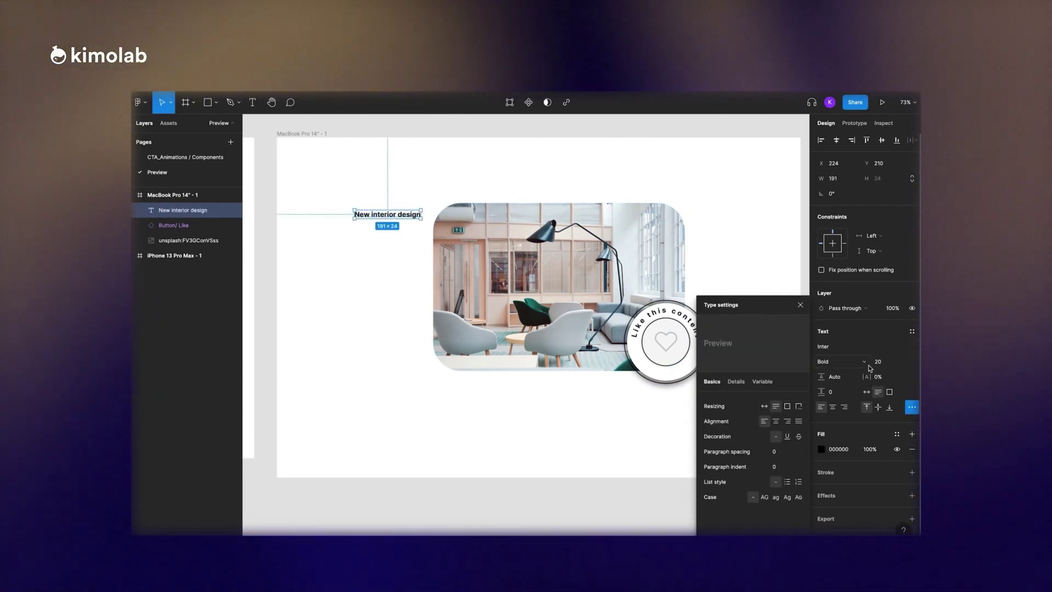
click(902, 362)
click(893, 441)
click(902, 362)
click(892, 339)
mouse_move(421, 241)
mouse_down()
mouse_move(443, 241)
mouse_move(414, 232)
mouse_up()
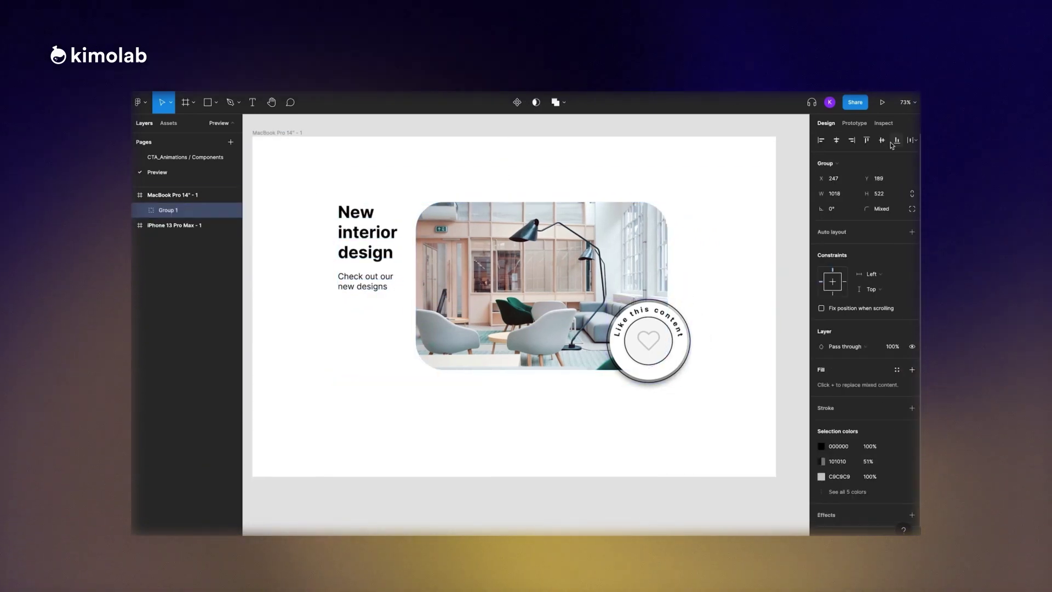
click(882, 102)
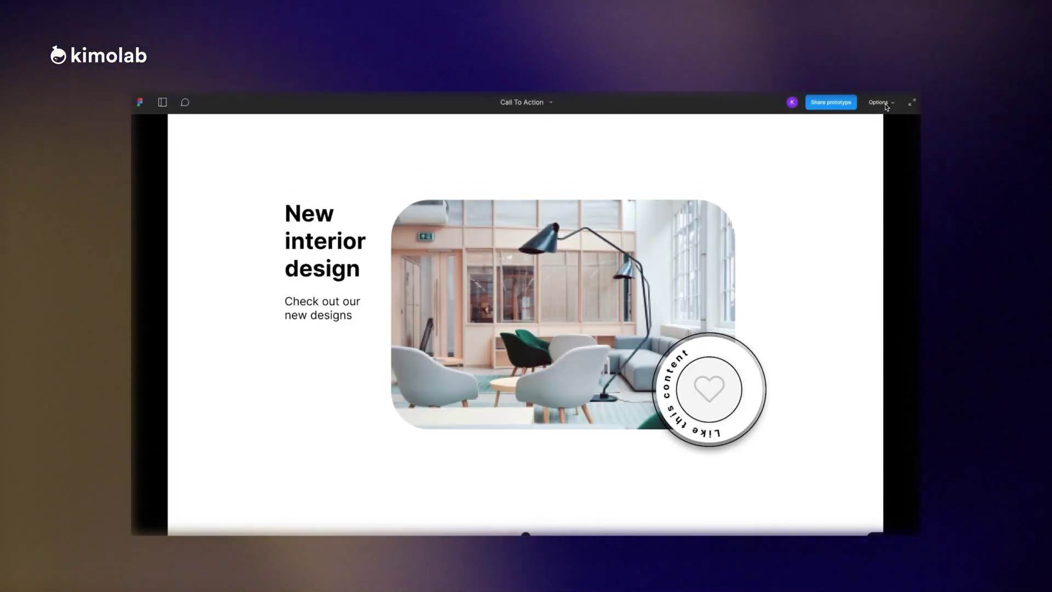
click(713, 386)
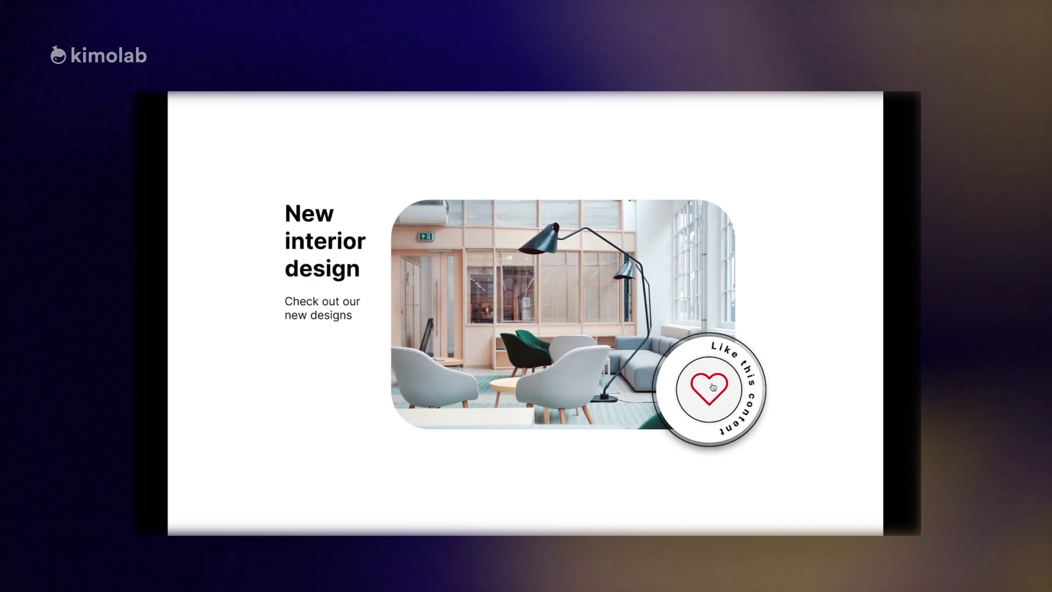
click(712, 386)
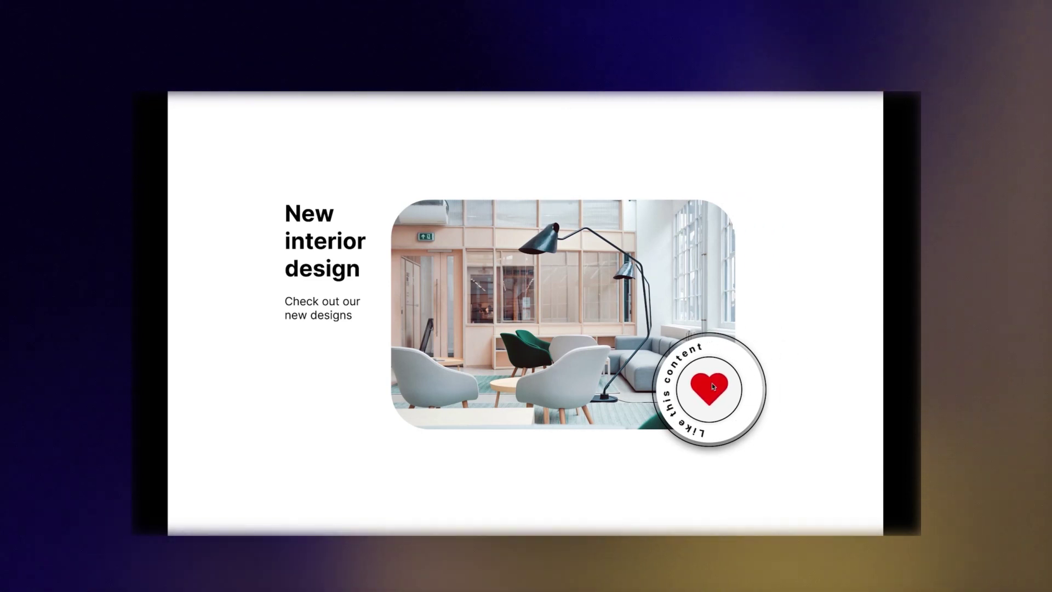
click(712, 387)
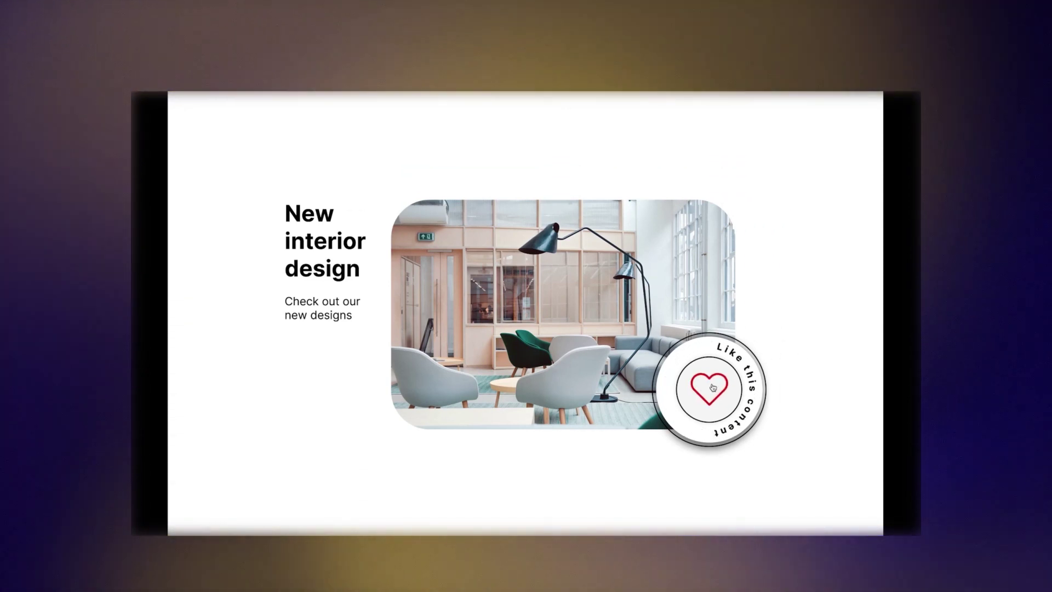